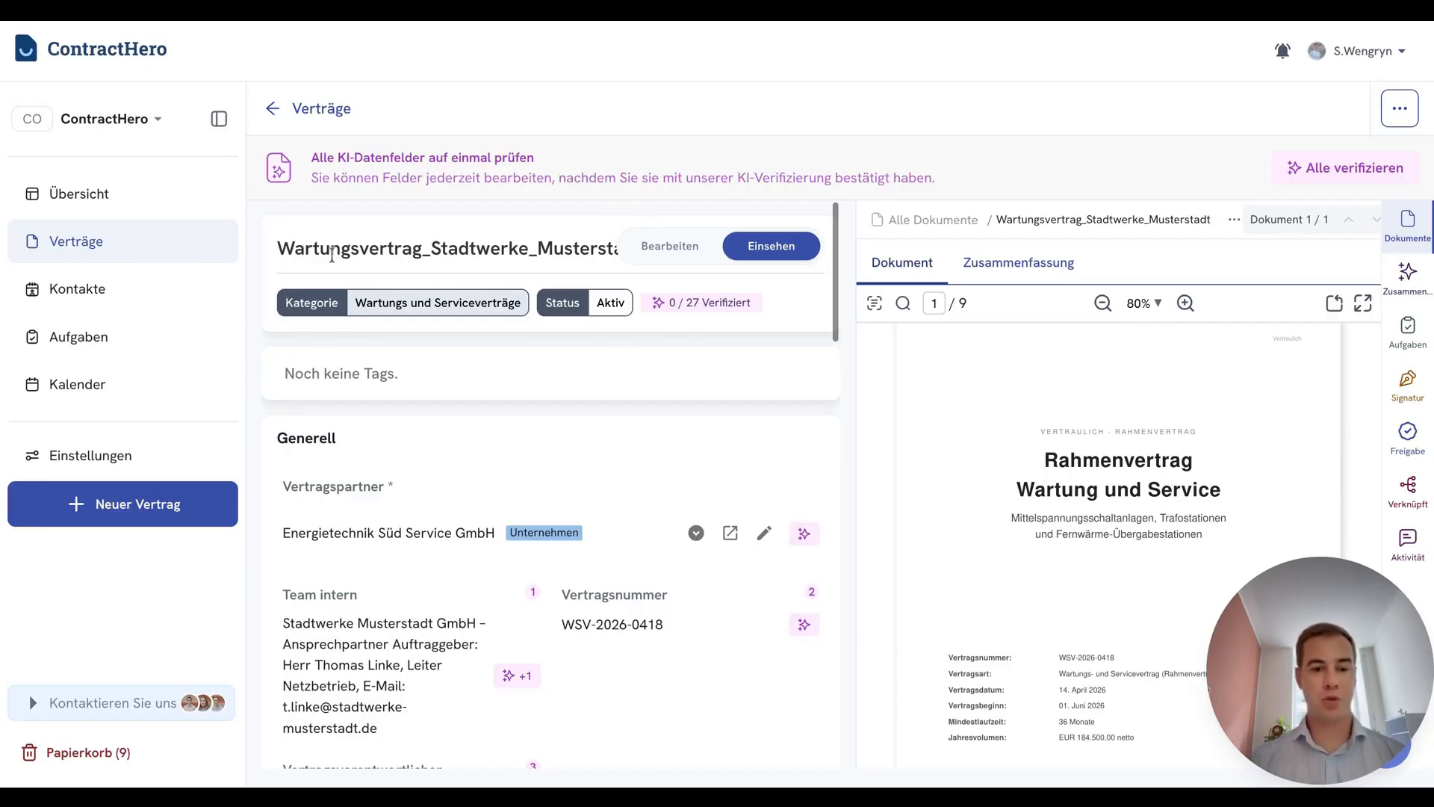
Collapse the navigation sidebar and open the signature section of the Wartungsvertrag_Stadtwerke_Musterstadt contract
left_click(220, 121)
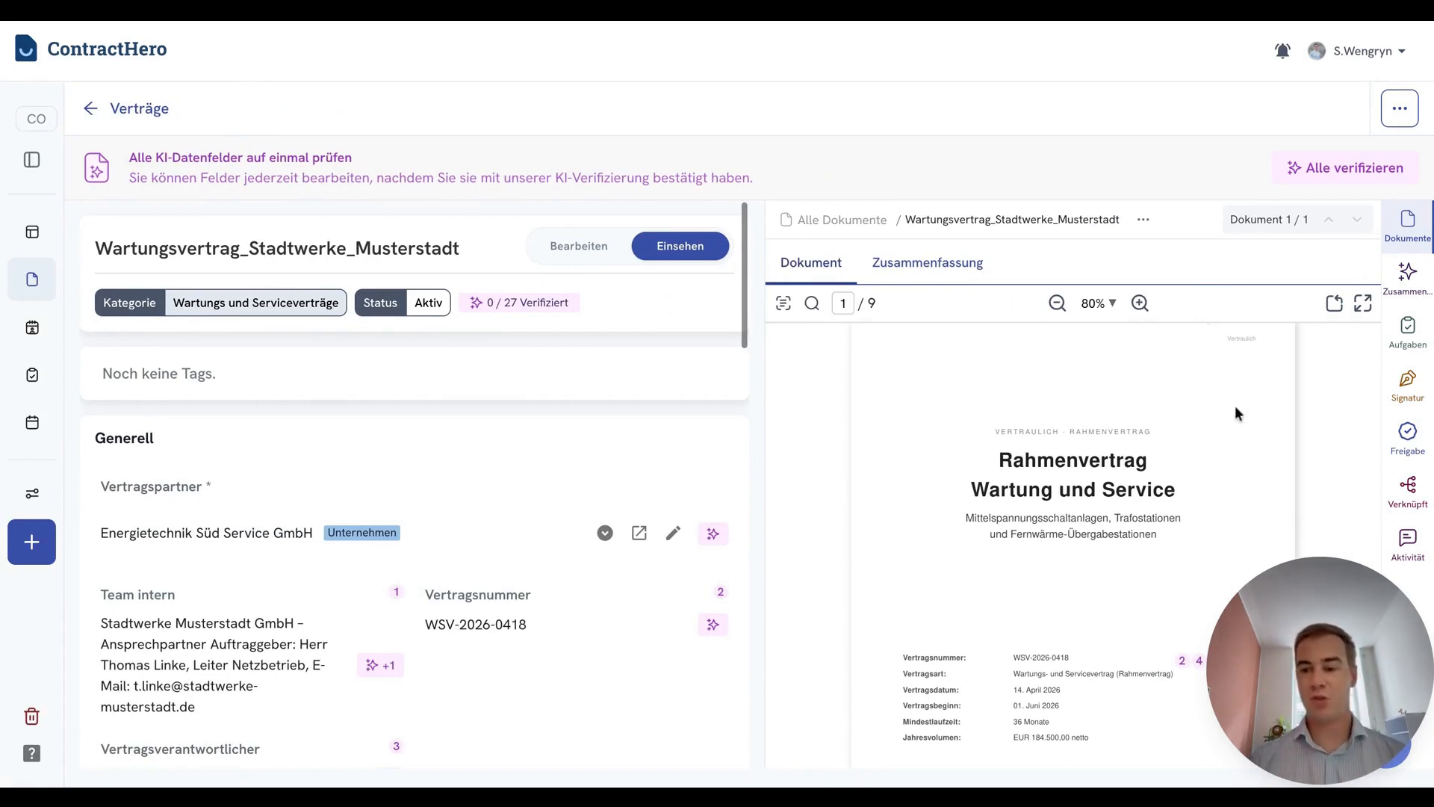
scroll(1235, 406, "down", 1)
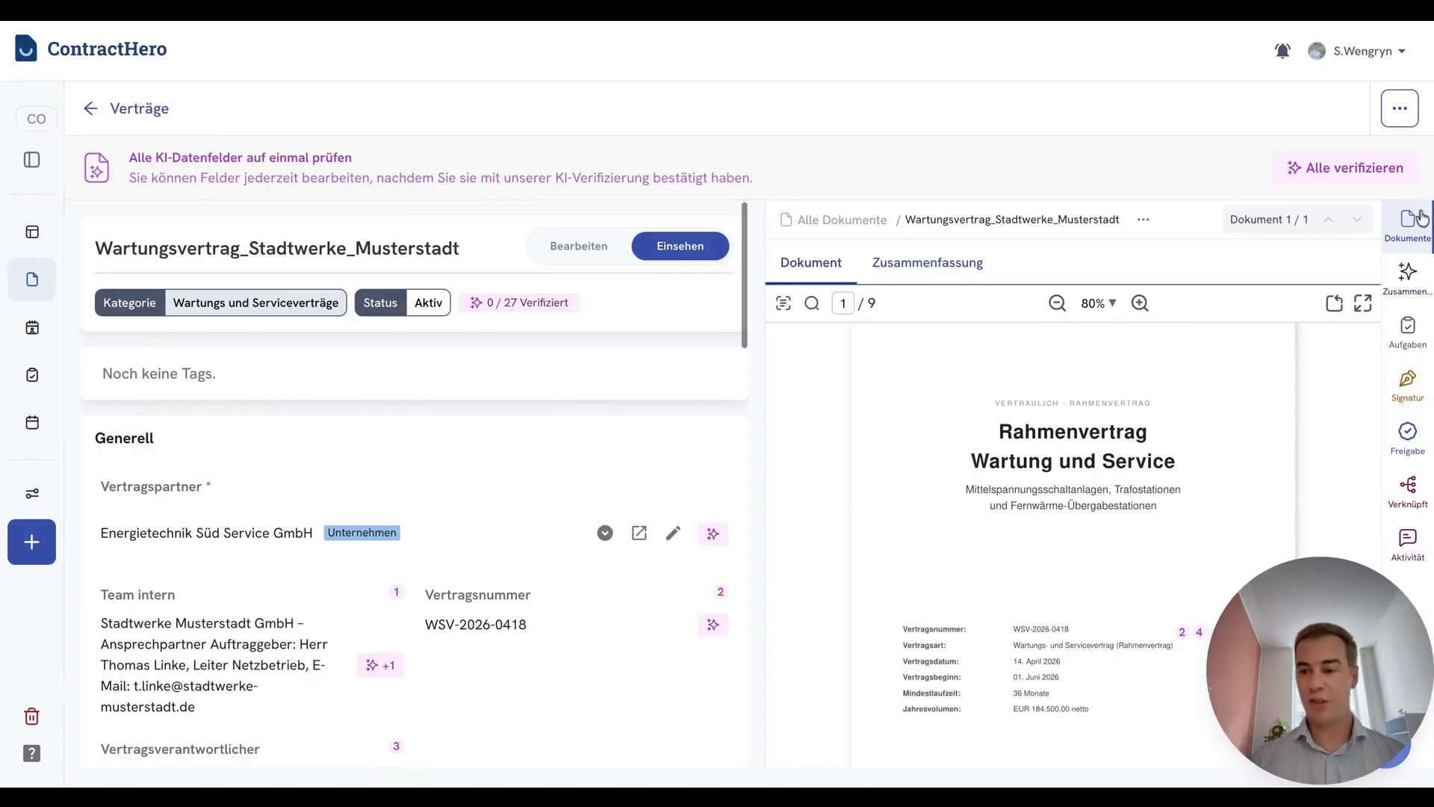
left_click(1415, 401)
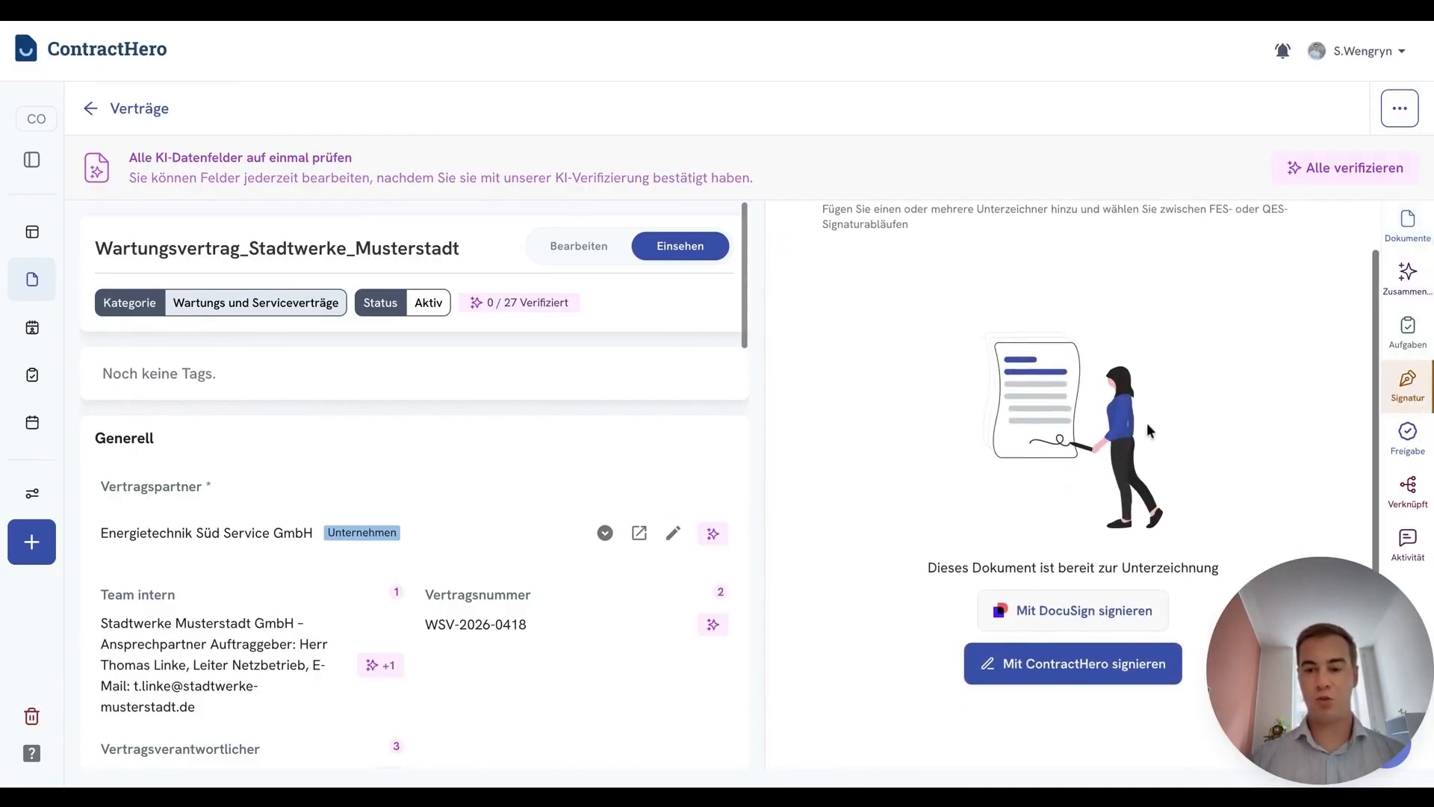
scroll(1146, 422, "down", 1)
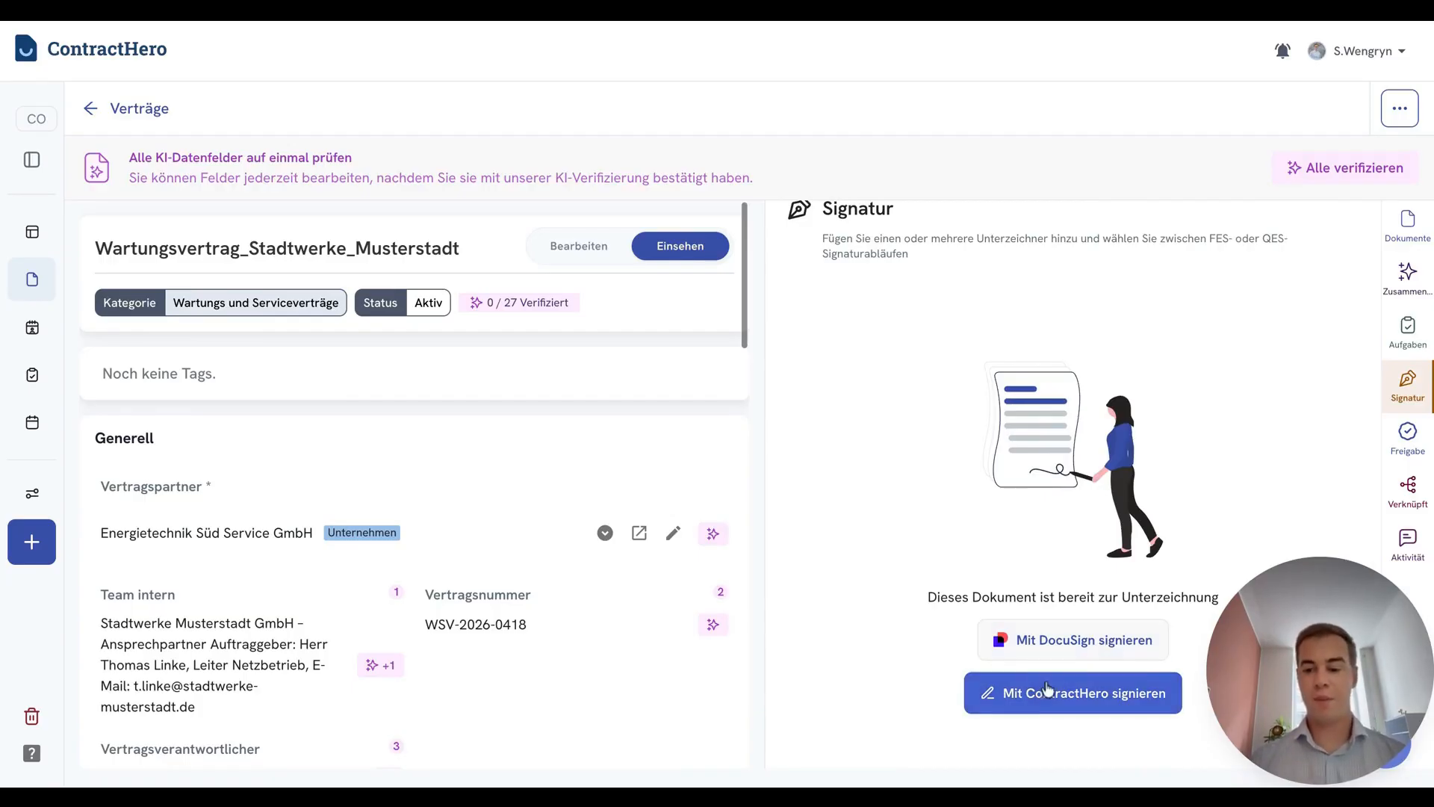
Begin a ContractHero signature request with the message "Bitte um Durchsicht und Signatur. Mit freundlichen Grüßen" and the sender's initials
left_click(1093, 696)
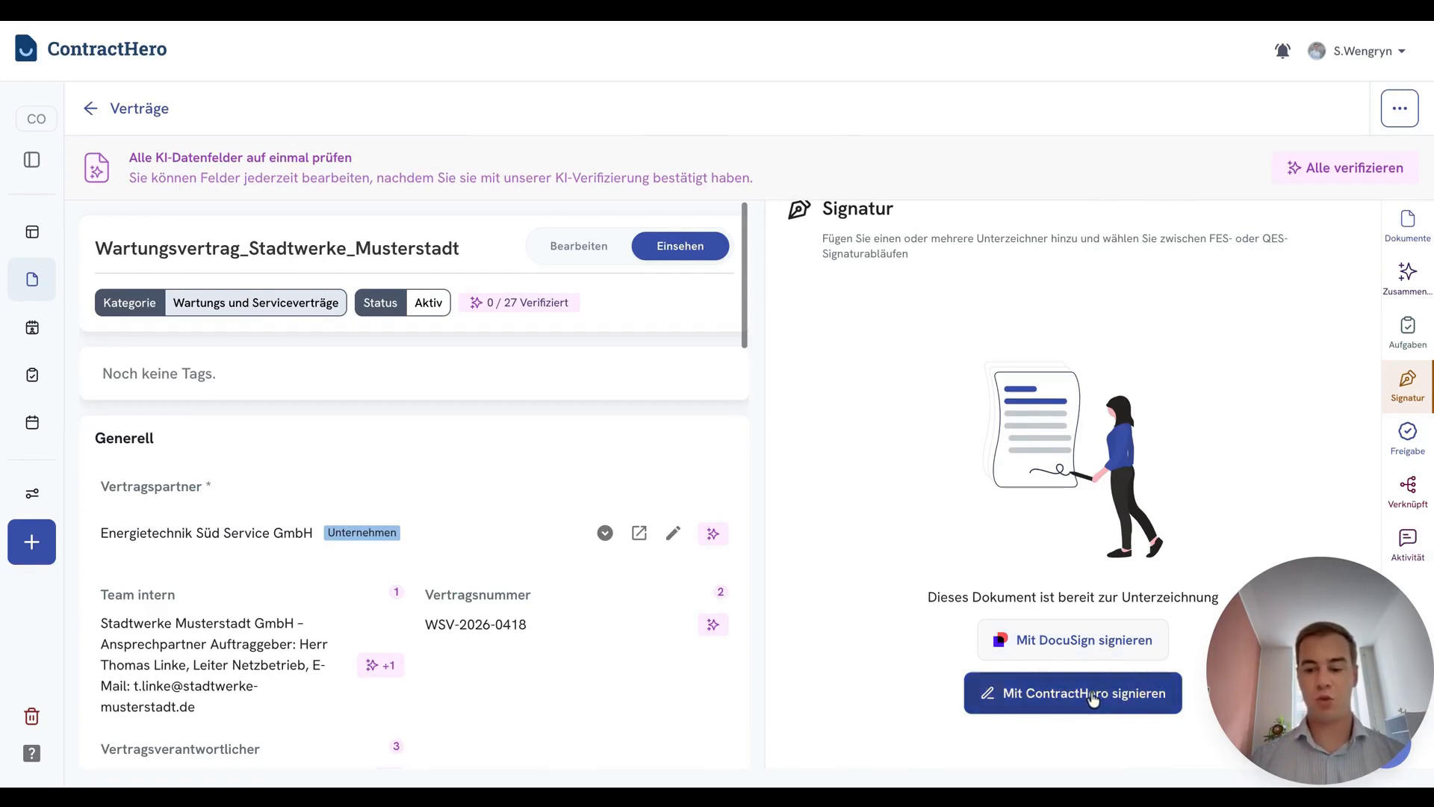
left_click(689, 214)
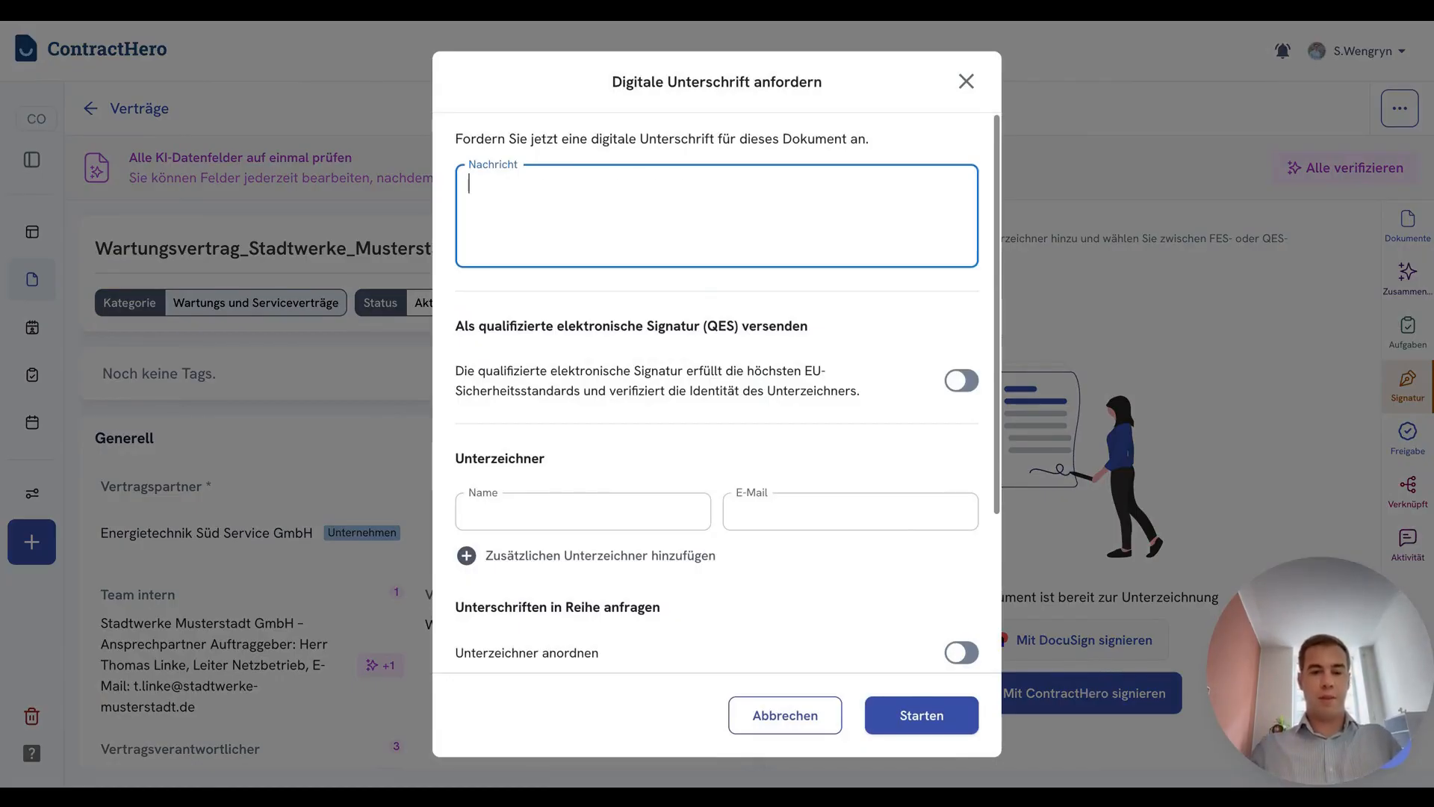
type("Bitte um Durchsicht und Signatur.  Mit freundlichen Grüßen SW")
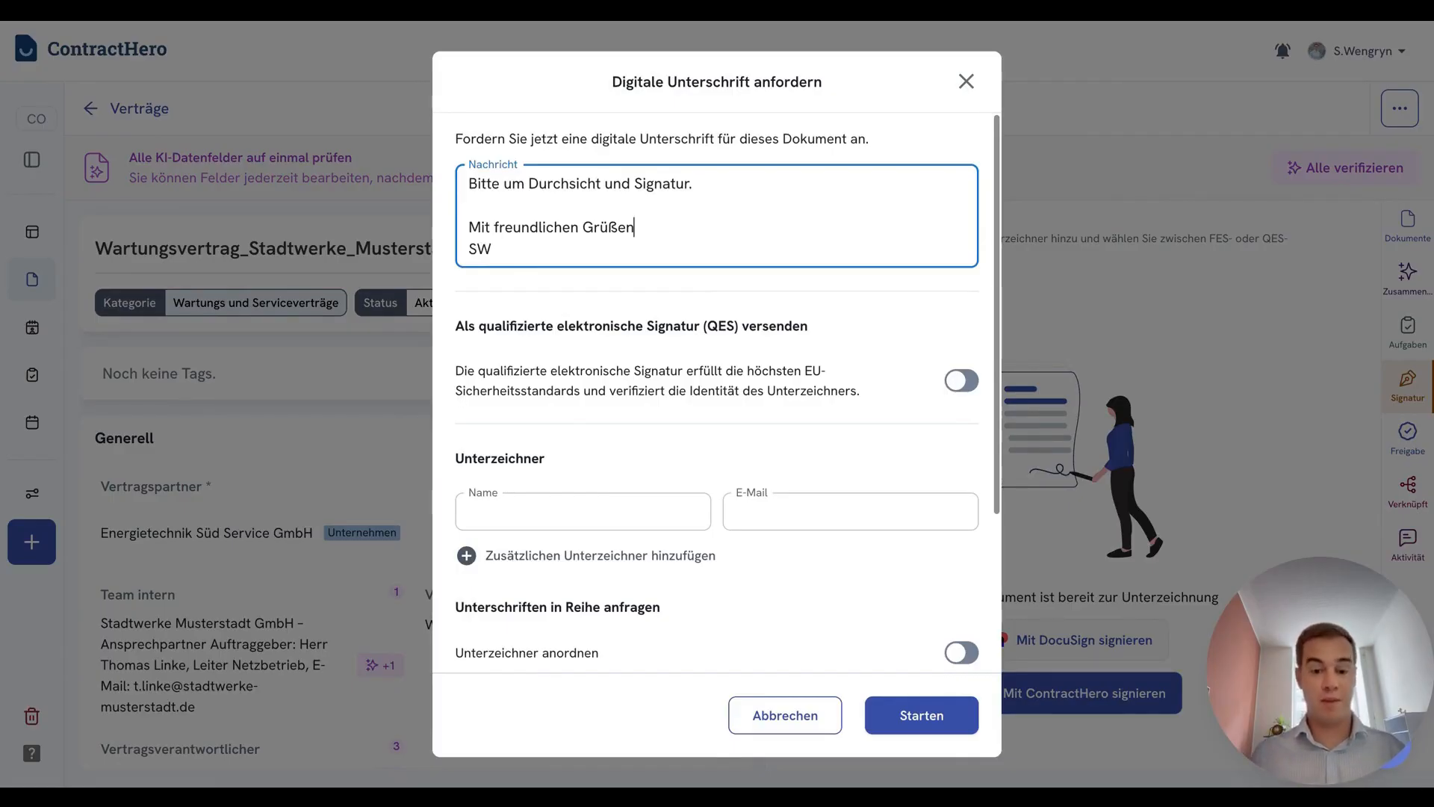
Switch sending as a qualified electronic signature (QES) on and back off
left_click(956, 381)
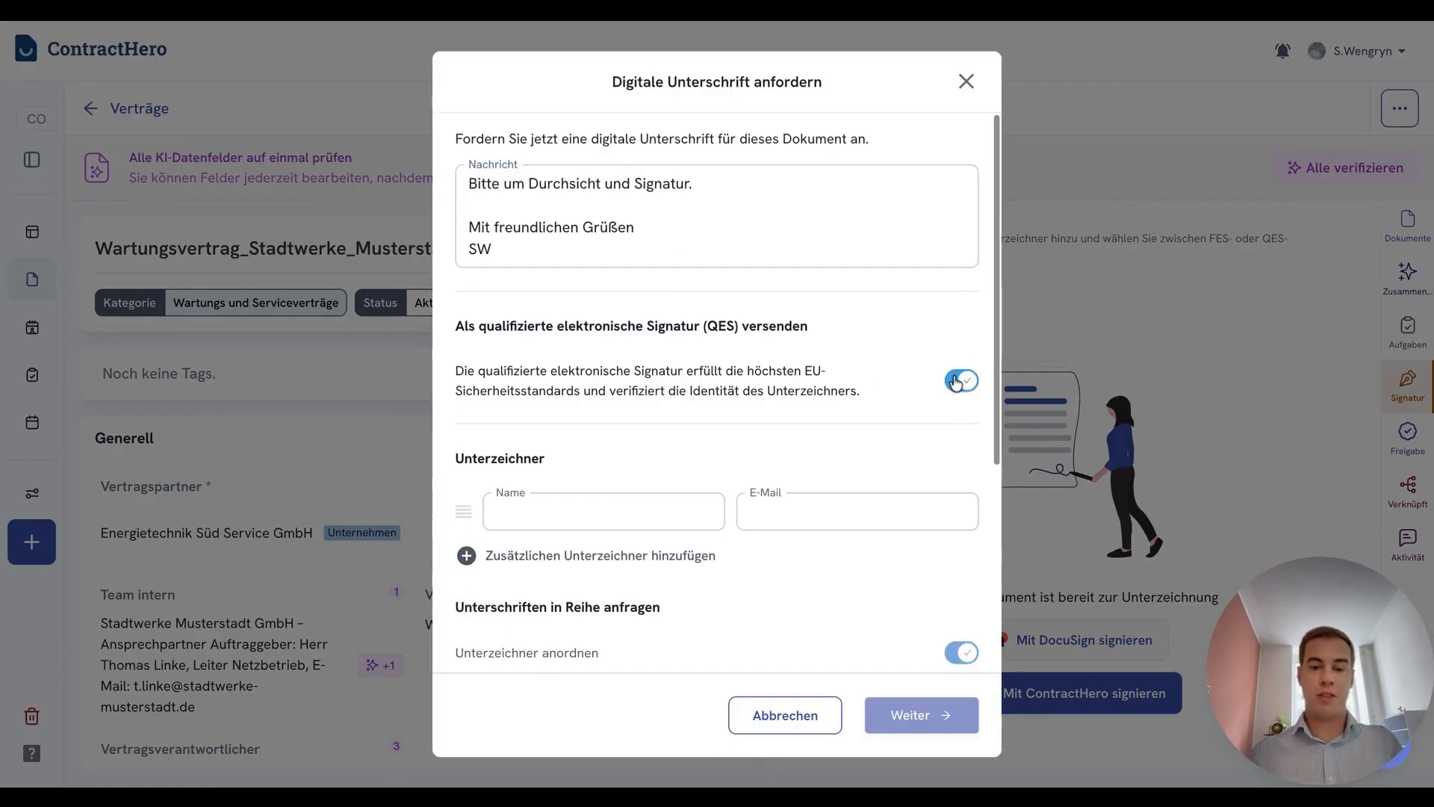
left_click(957, 380)
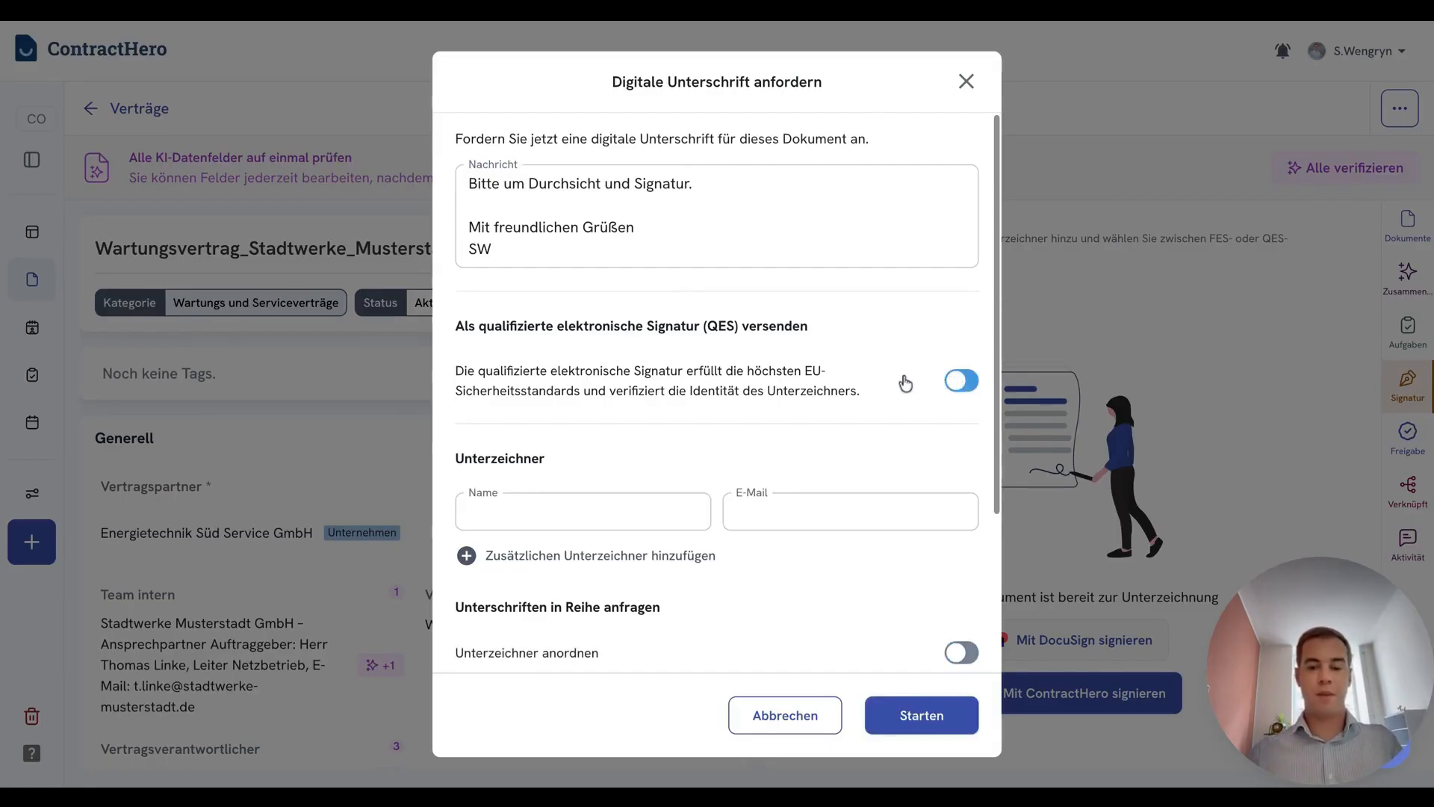
scroll(855, 388, "down", 1)
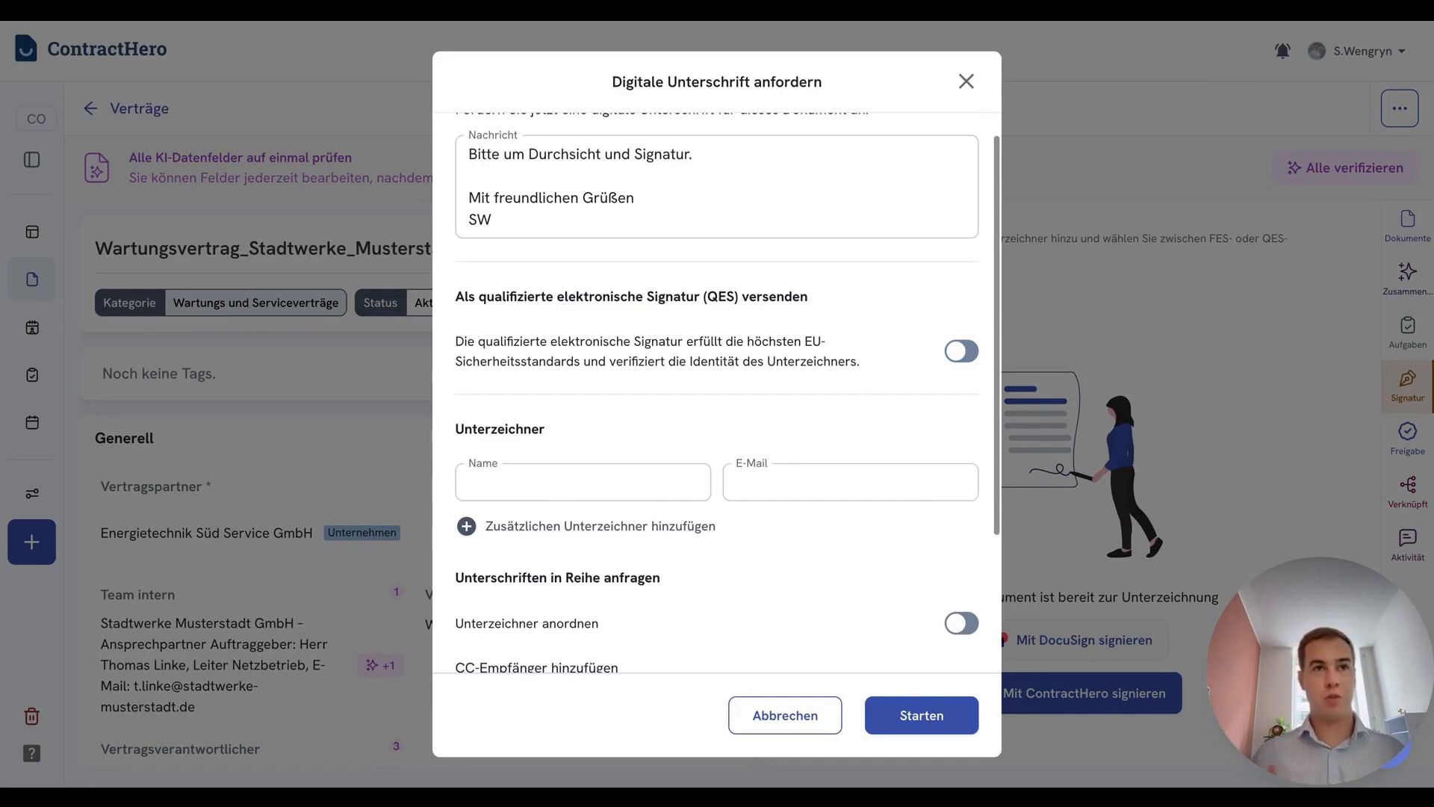
scroll(872, 311, "up", 1)
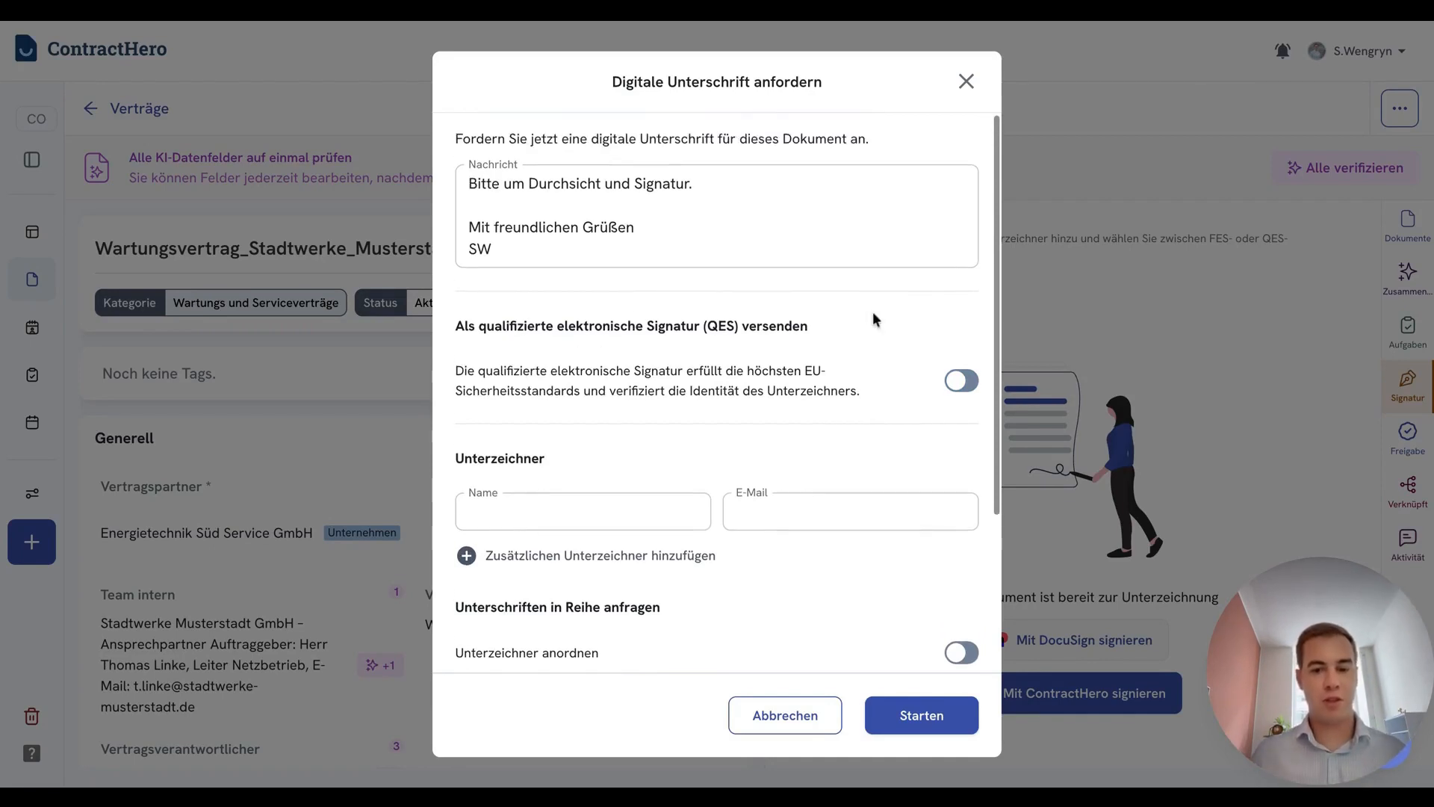
Fill in the signer's full name and e-mail address and add the CC recipient's e-mail from the autofill suggestions
scroll(913, 373, "down", 1)
scroll(913, 374, "down", 3)
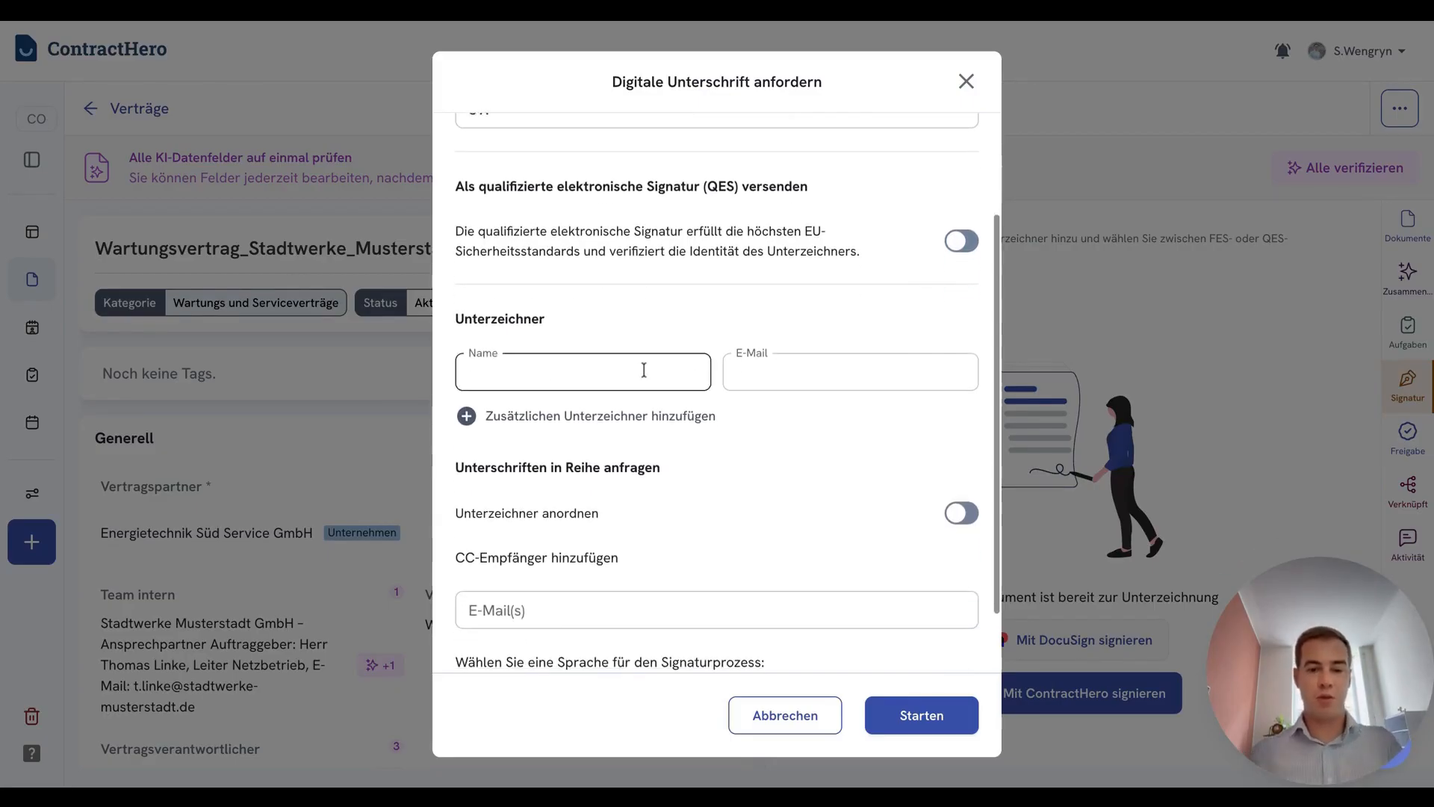
left_click(644, 372)
left_click(634, 407)
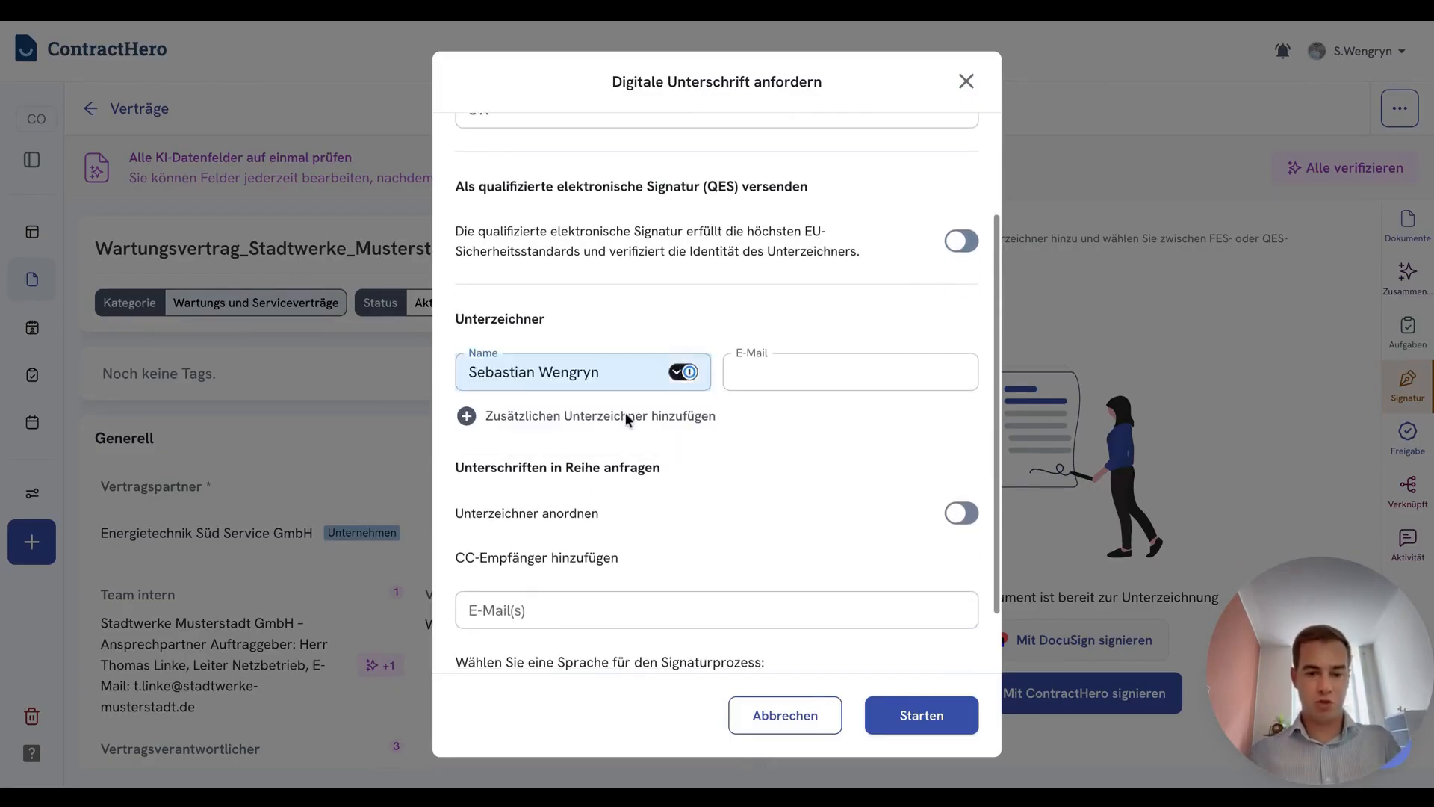
left_click(876, 476)
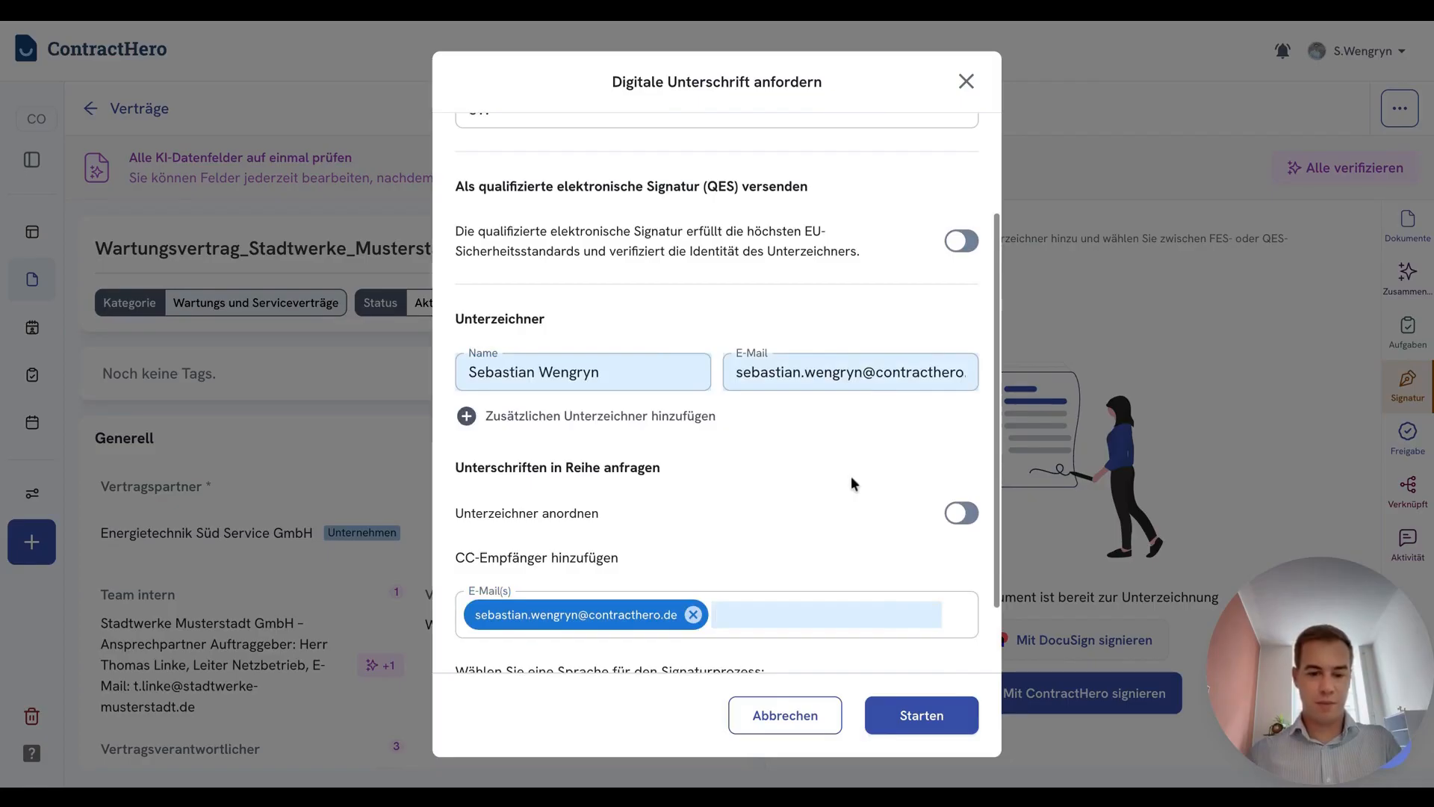
Try adding a second signer with a fixed signing order, switch the ordering off and remove the empty signer row
scroll(851, 477, "down", 1)
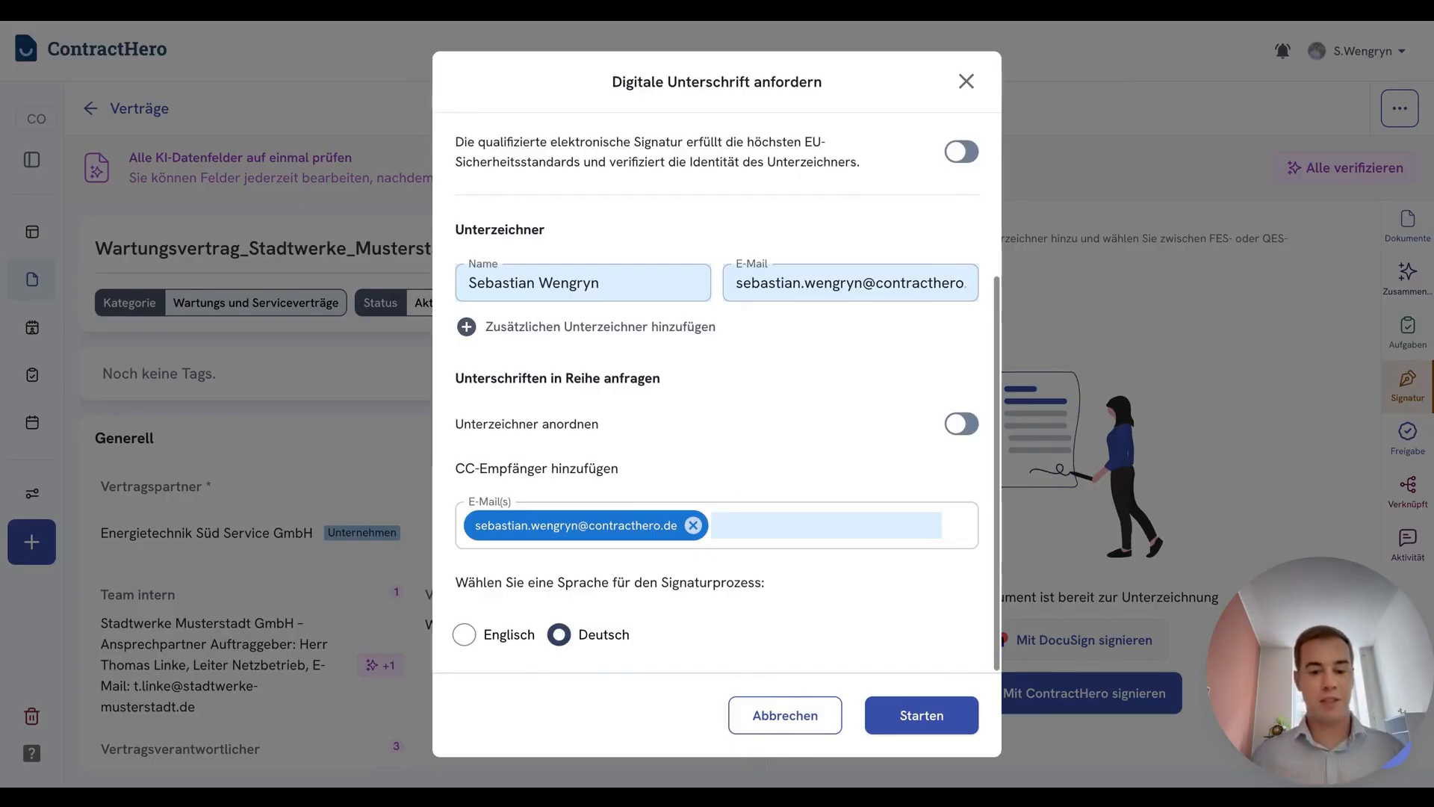
left_click(641, 326)
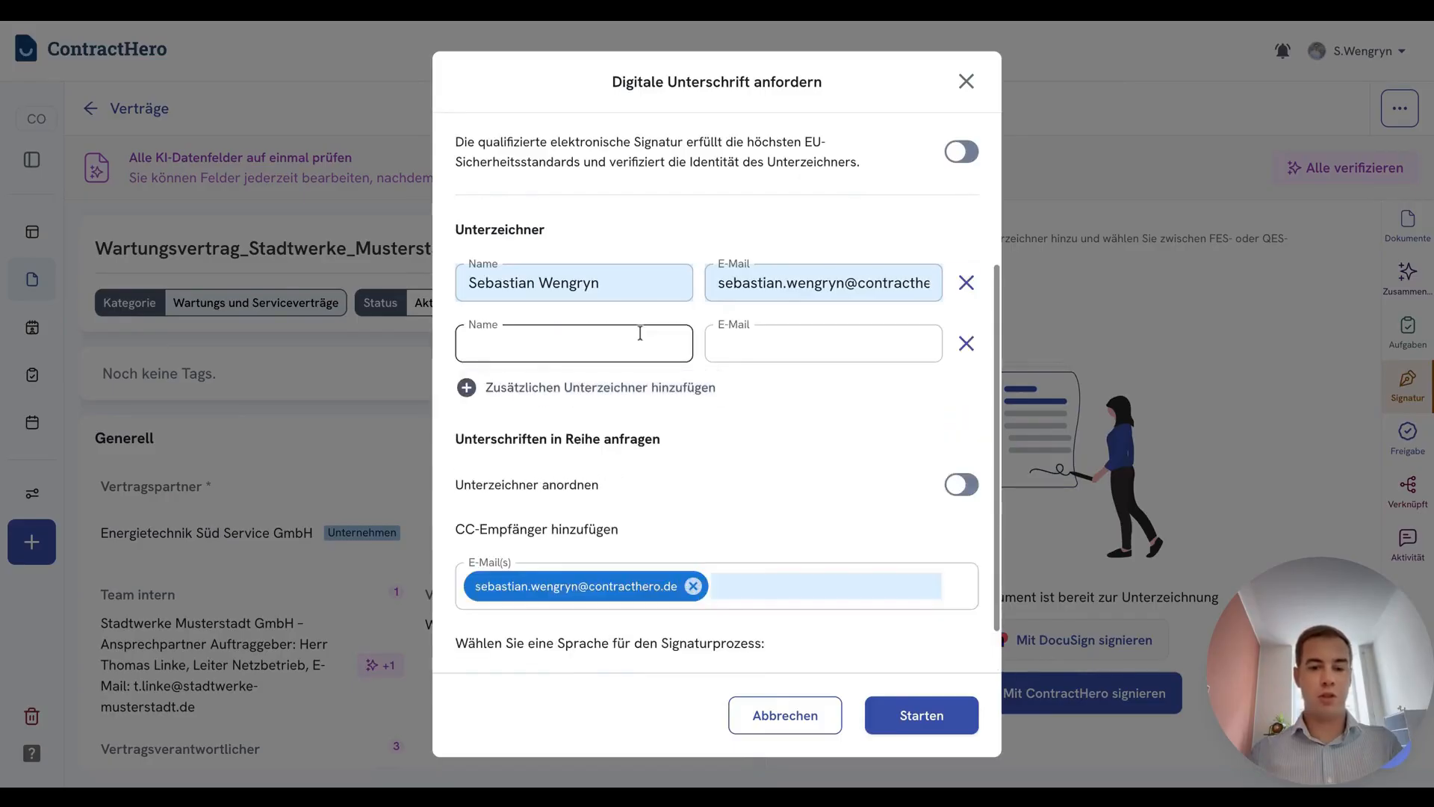
left_click(959, 486)
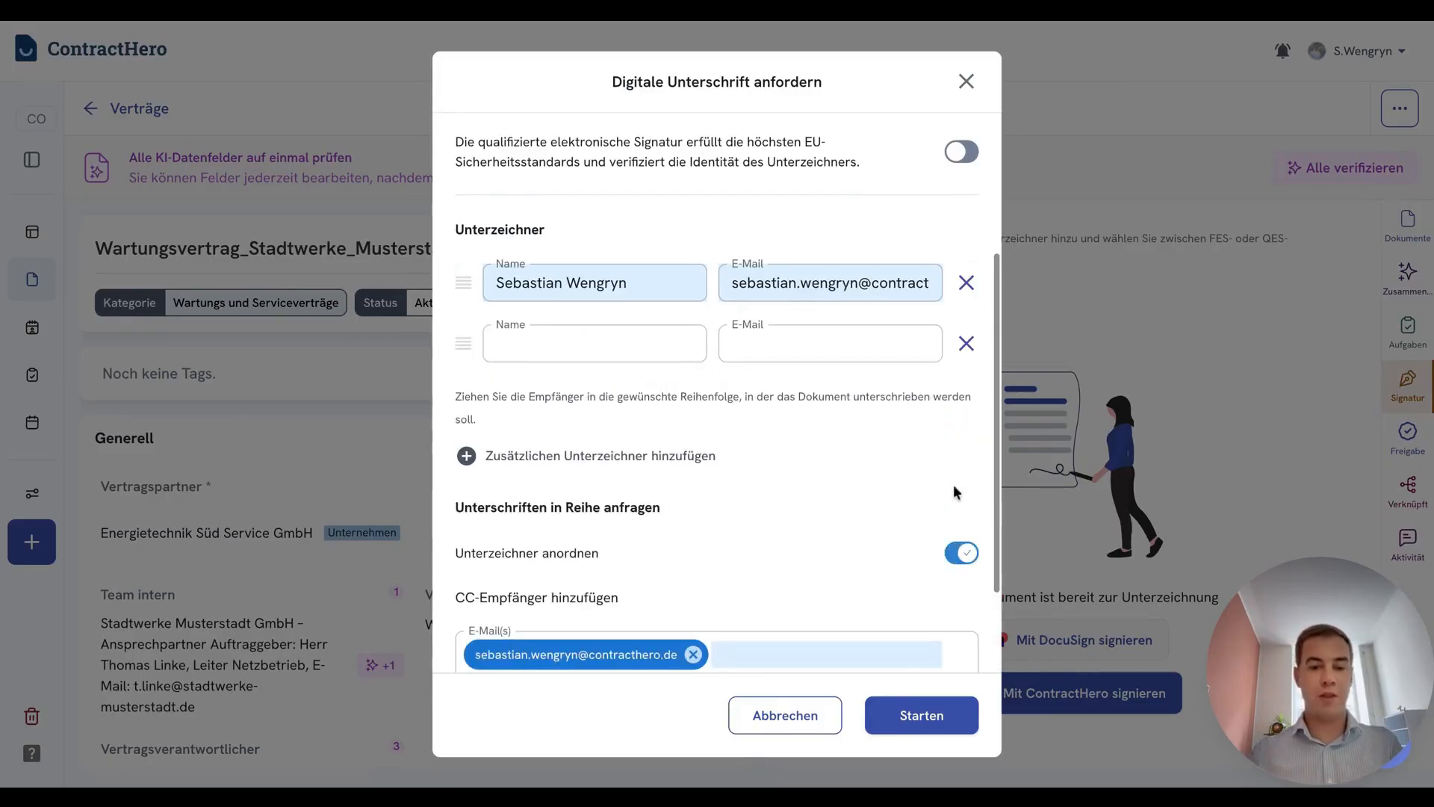
left_click(966, 554)
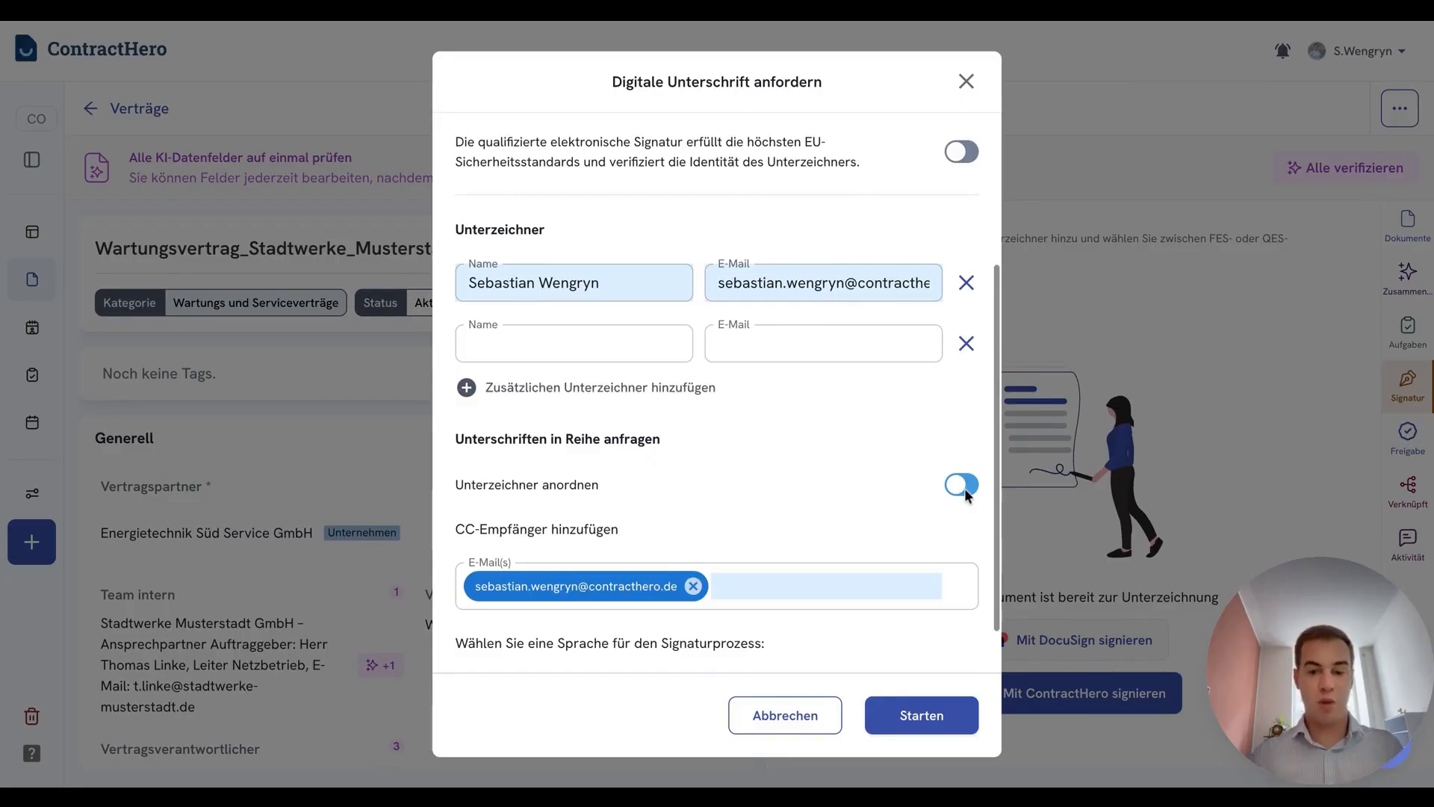
left_click(966, 343)
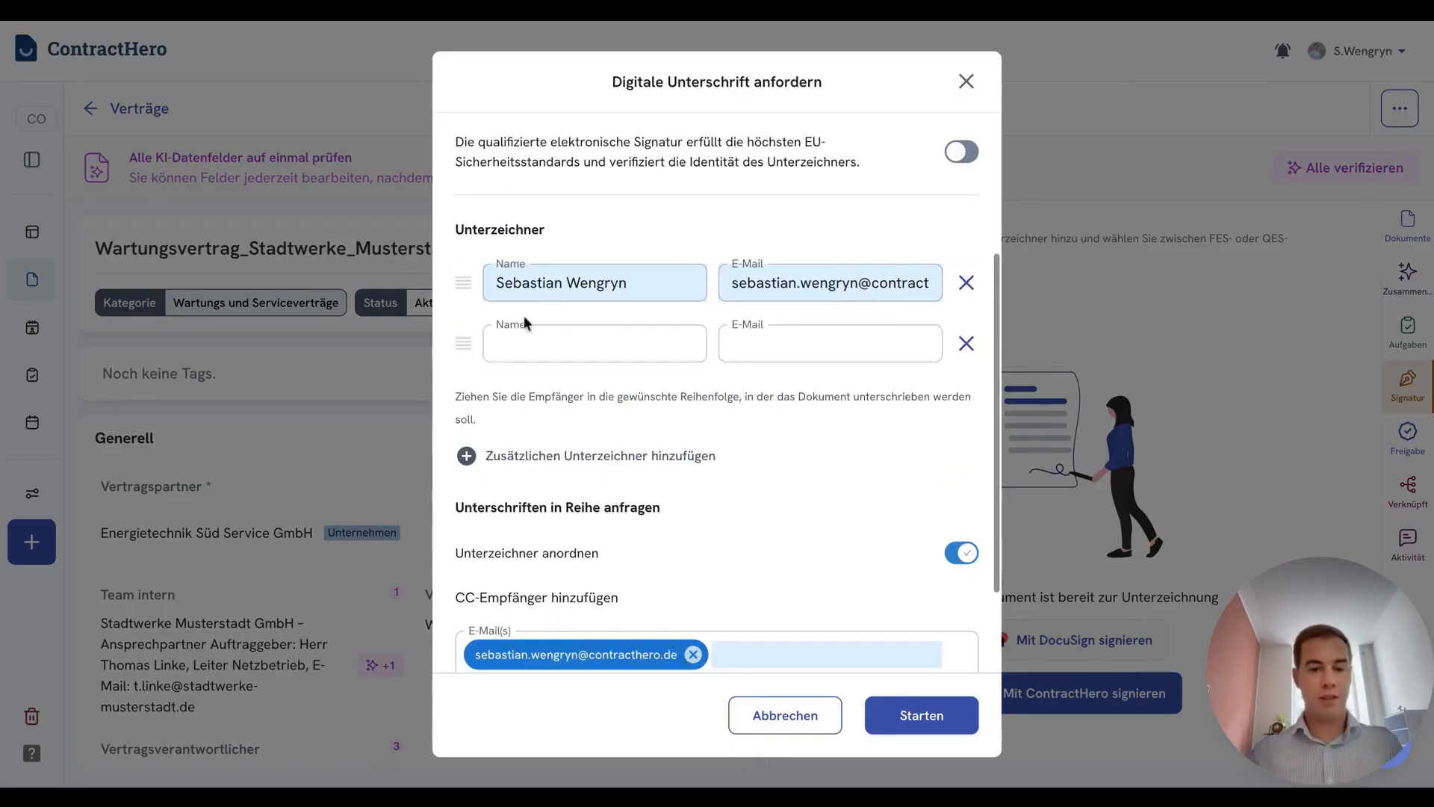
left_click(966, 553)
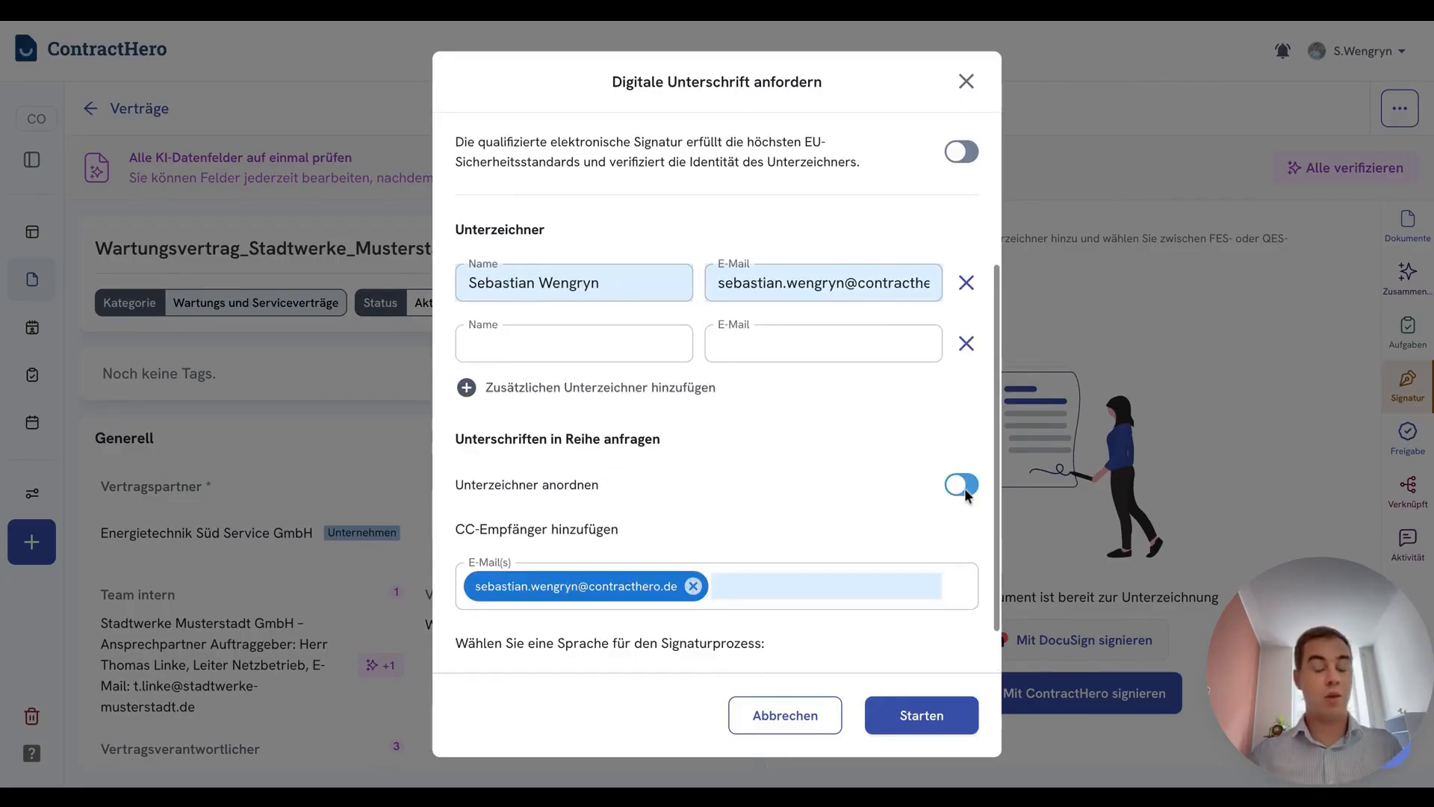
left_click(968, 345)
Start the signature request with German as the language of the signing process
scroll(865, 390, "up", 2)
scroll(865, 390, "down", 2)
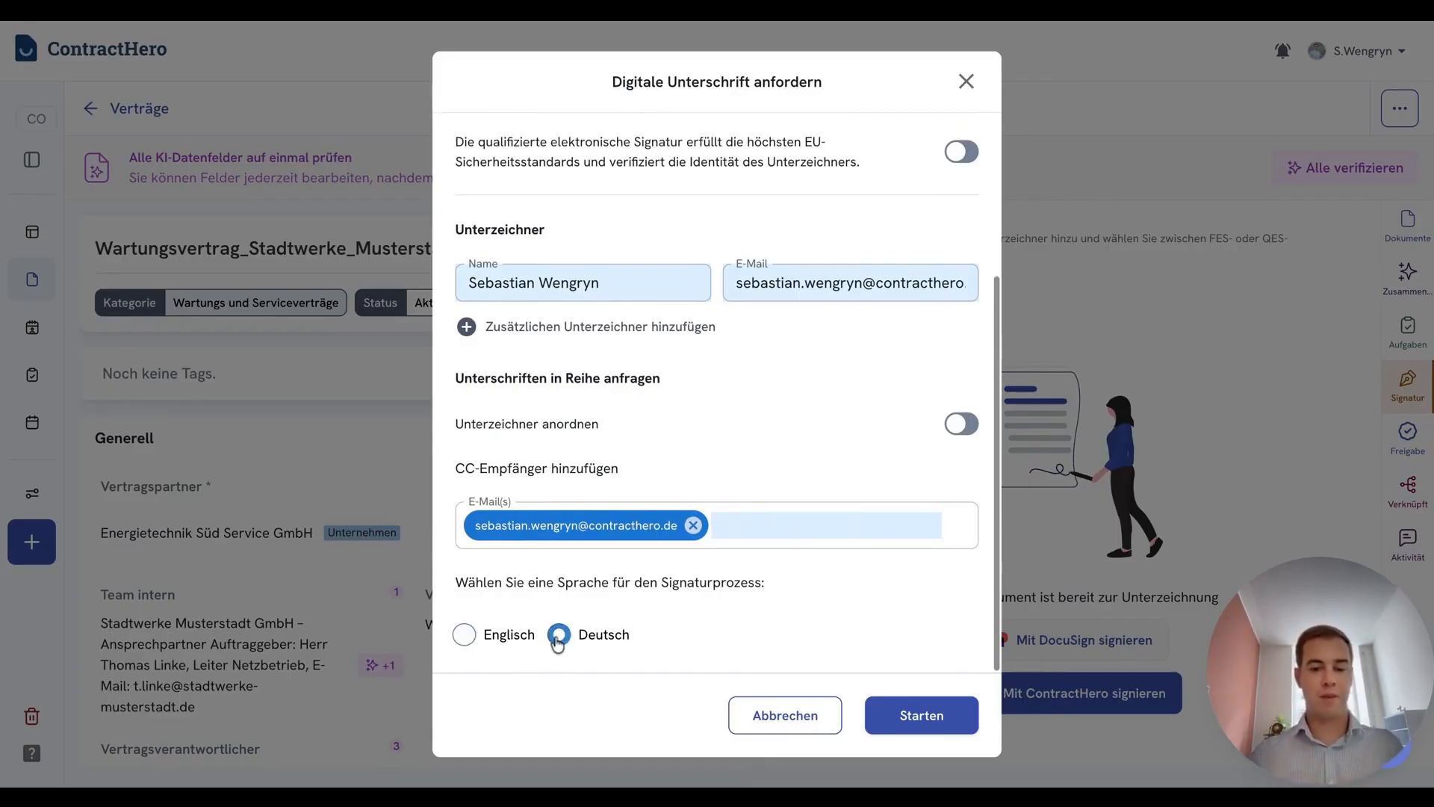
left_click(941, 719)
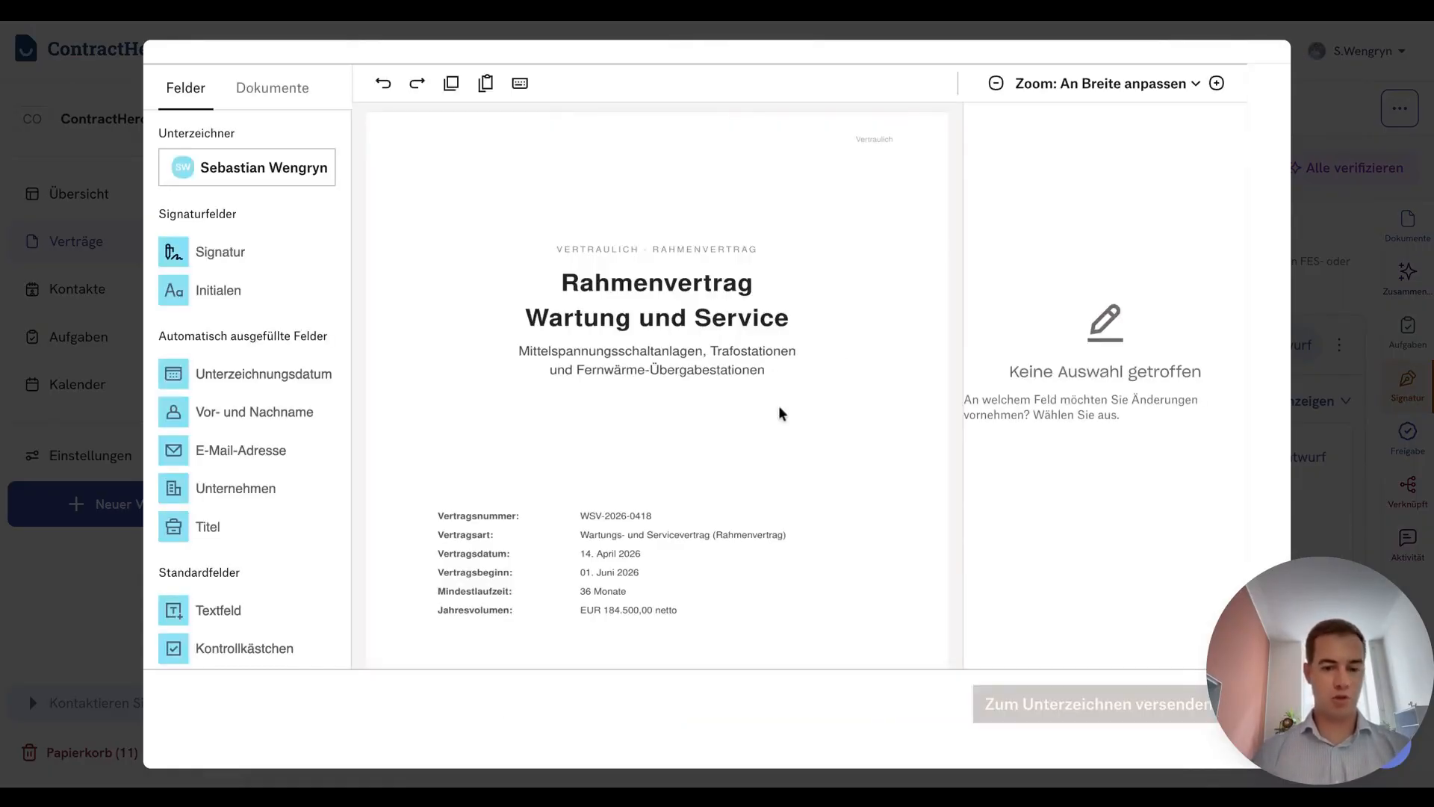
Place a signing date field on the "Ort, Datum" line of the contract's signature page
scroll(737, 366, "down", 20)
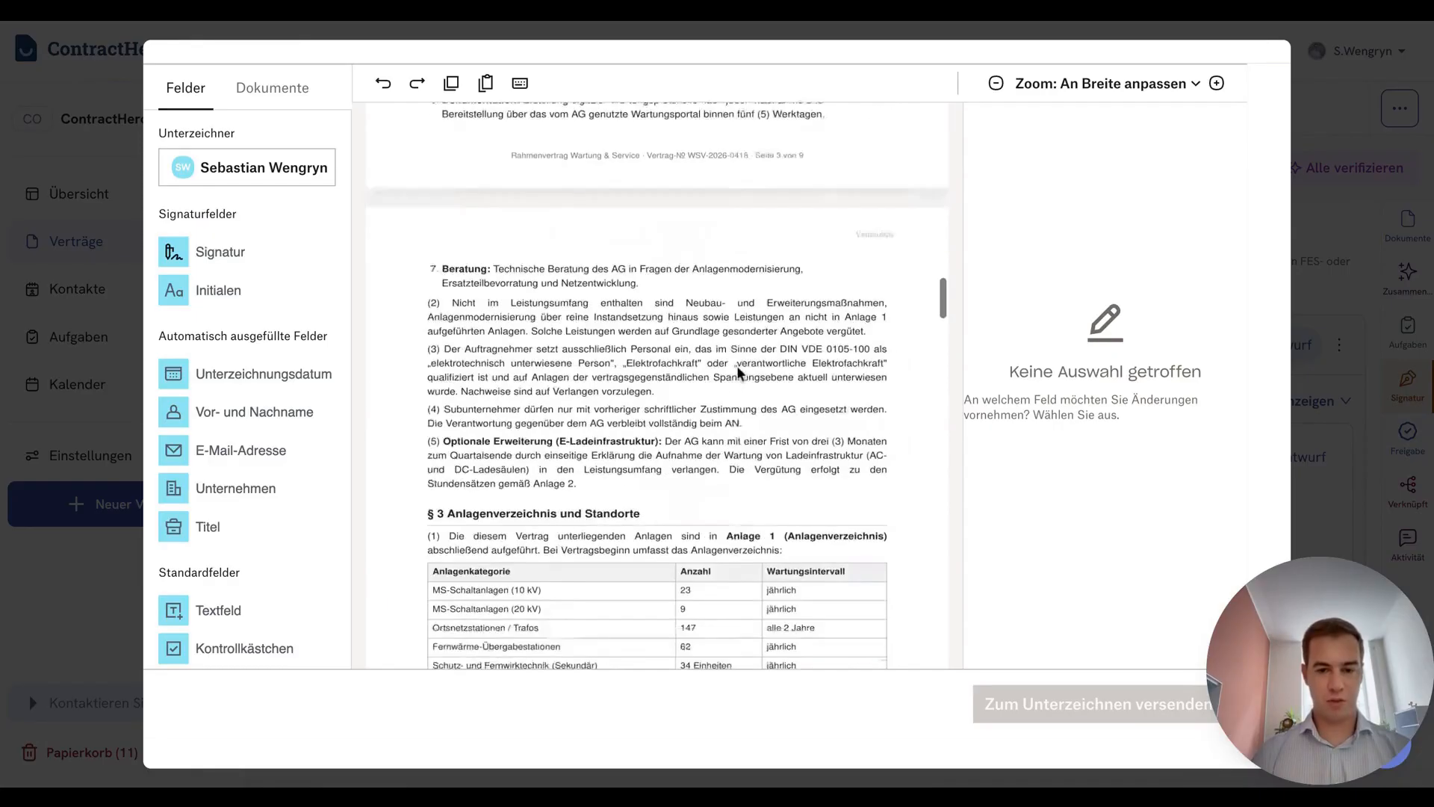
scroll(736, 365, "up", 8)
scroll(562, 367, "down", 3)
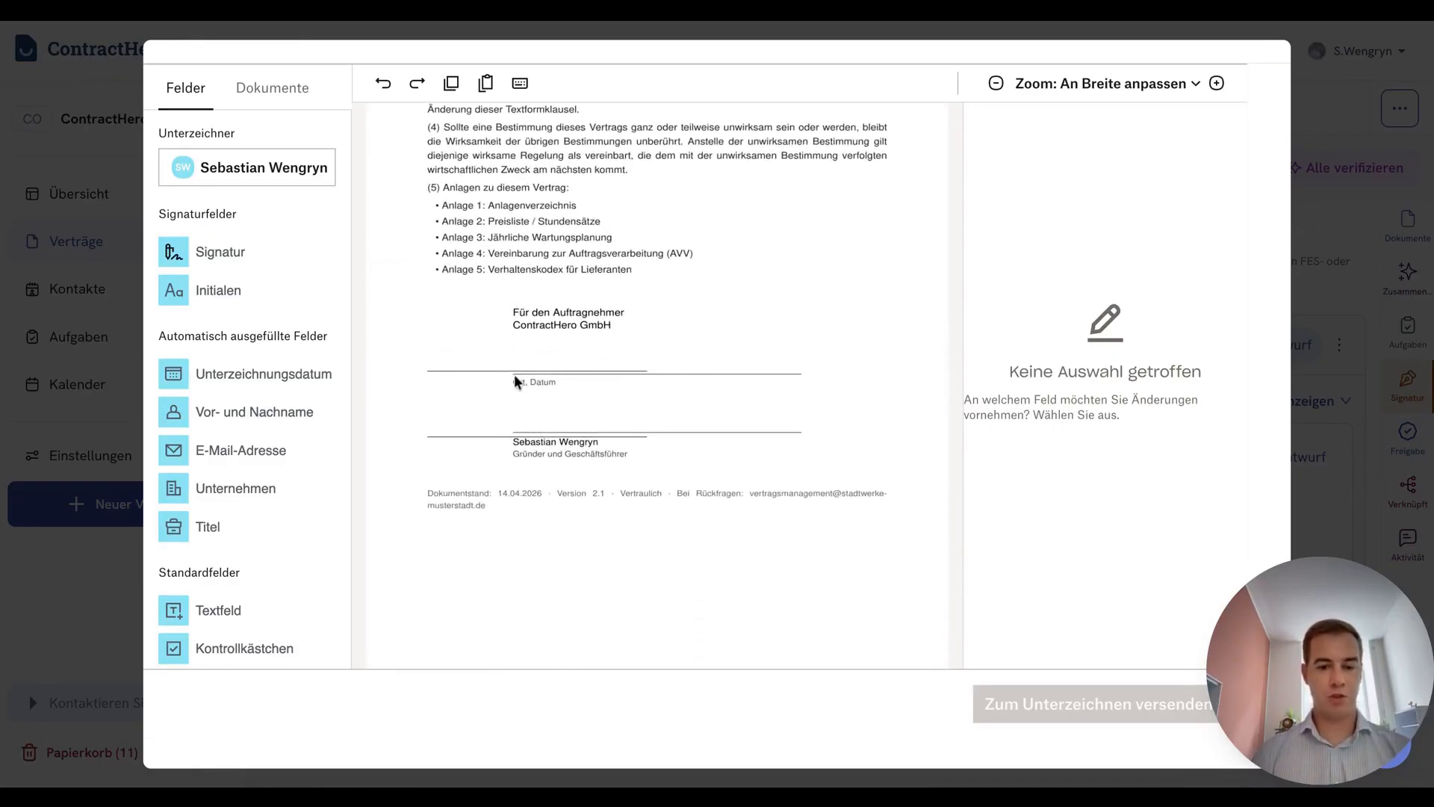
left_click_drag(257, 381, 602, 367)
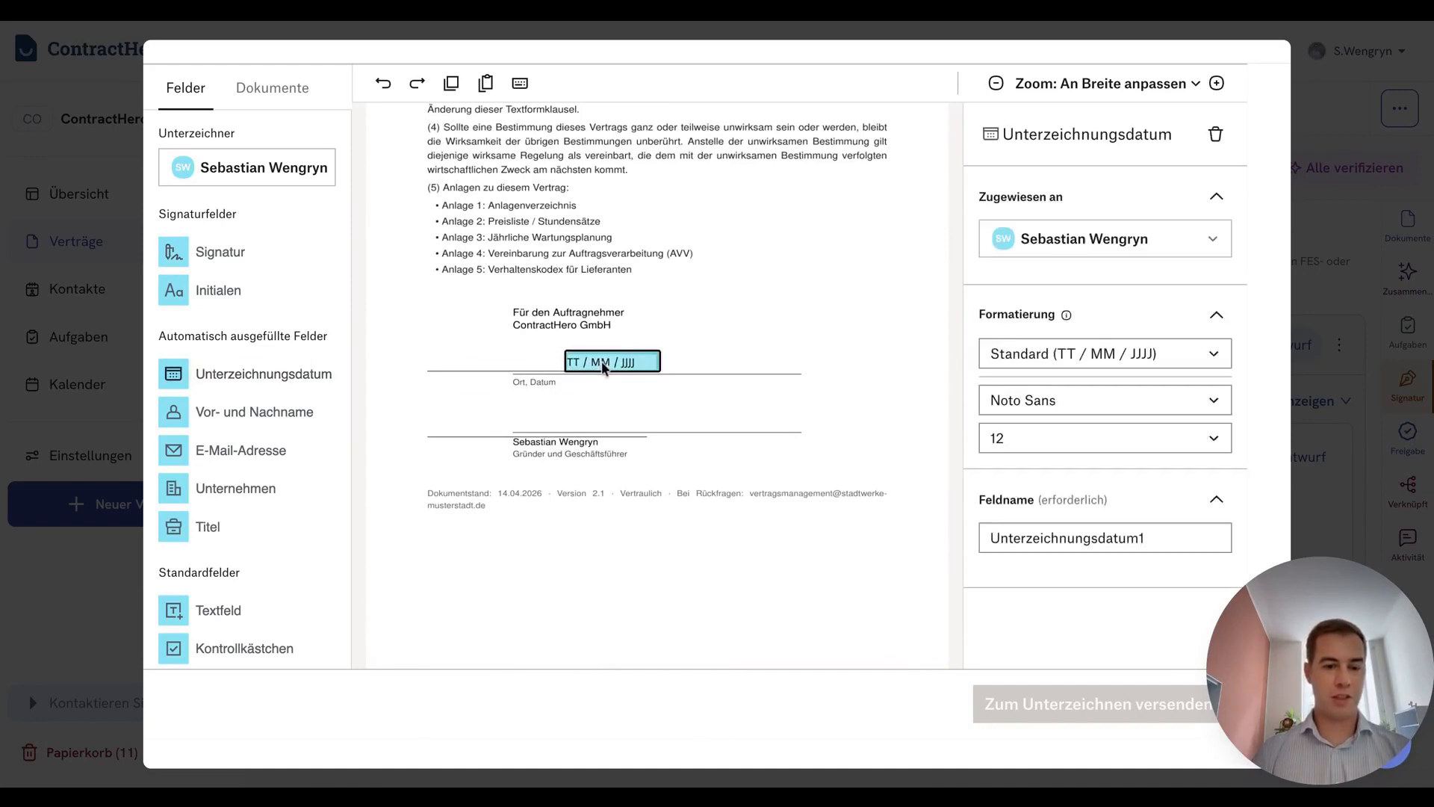
Add a text field before the date on the "Ort, Datum" line, shift the date field further right and widen the text field
scroll(274, 484, "down", 1)
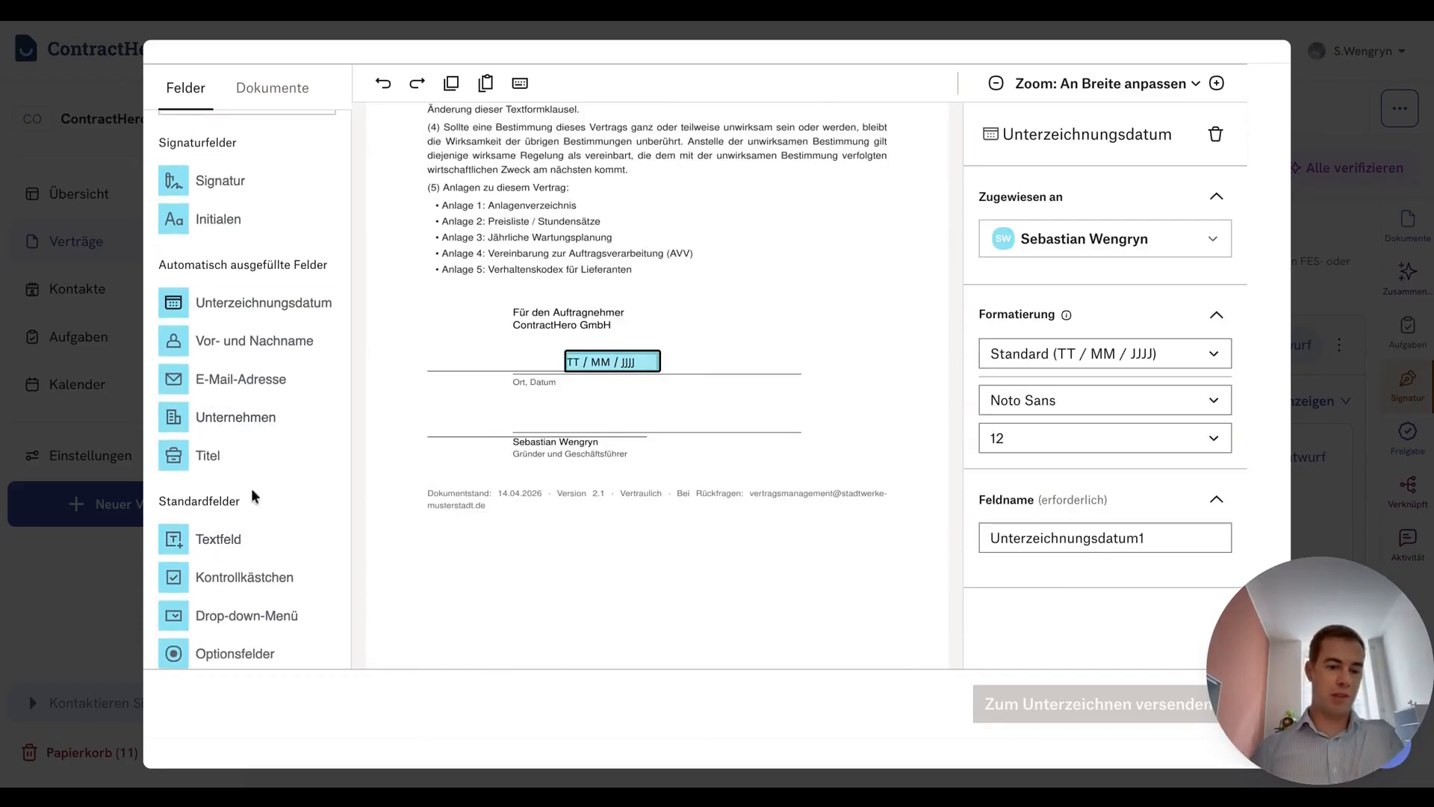
left_click_drag(265, 541, 472, 361)
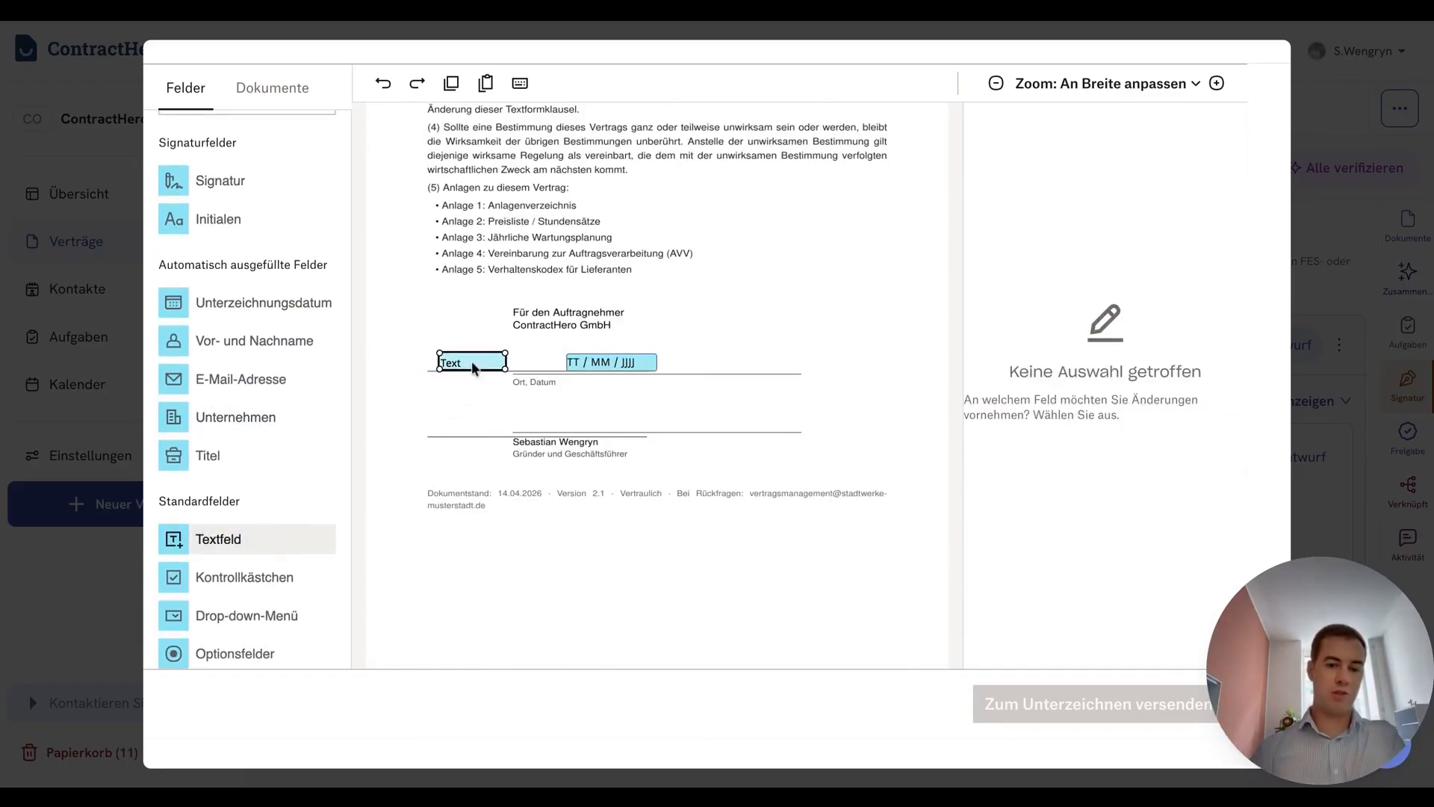
left_click_drag(640, 366, 713, 366)
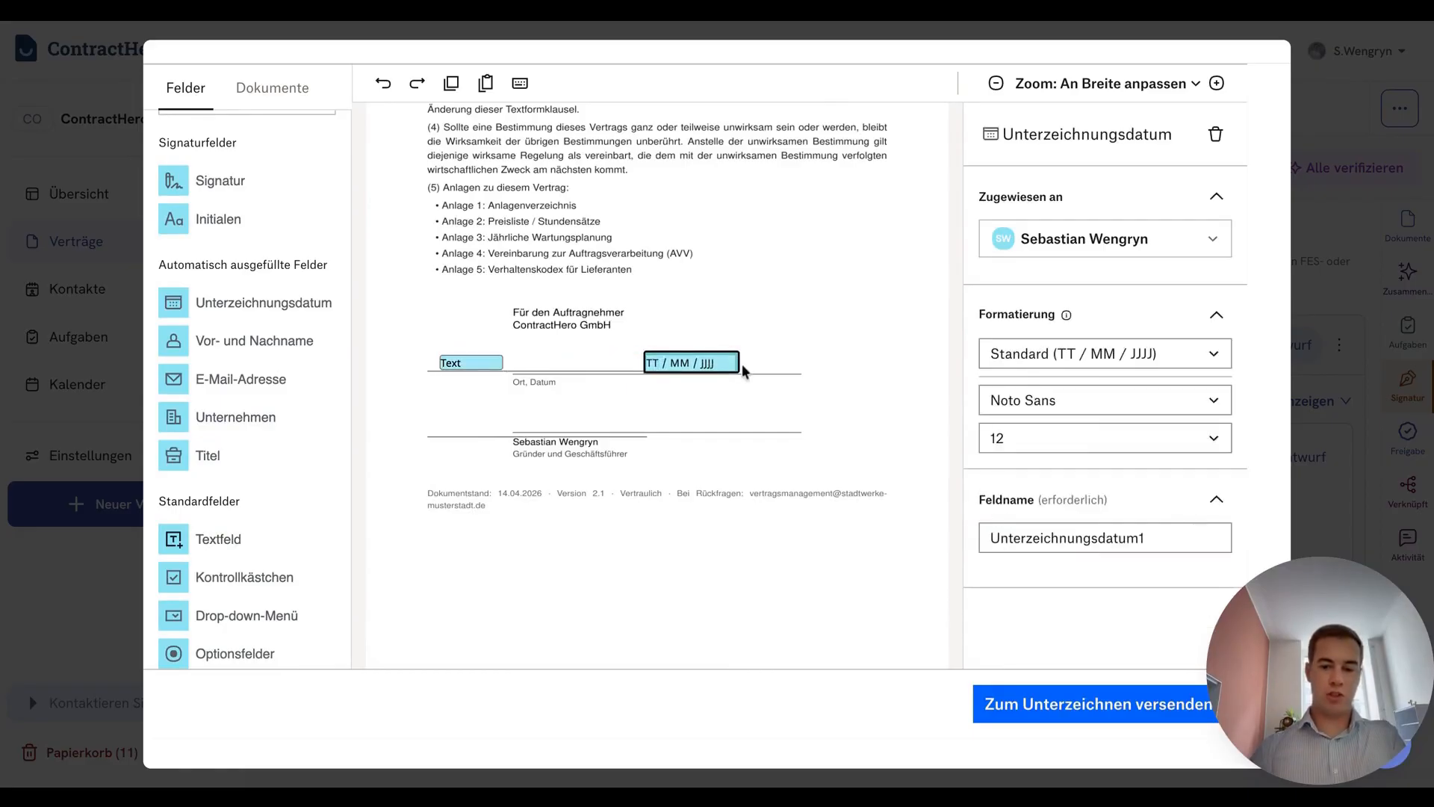
left_click(498, 364)
left_click_drag(502, 365, 610, 369)
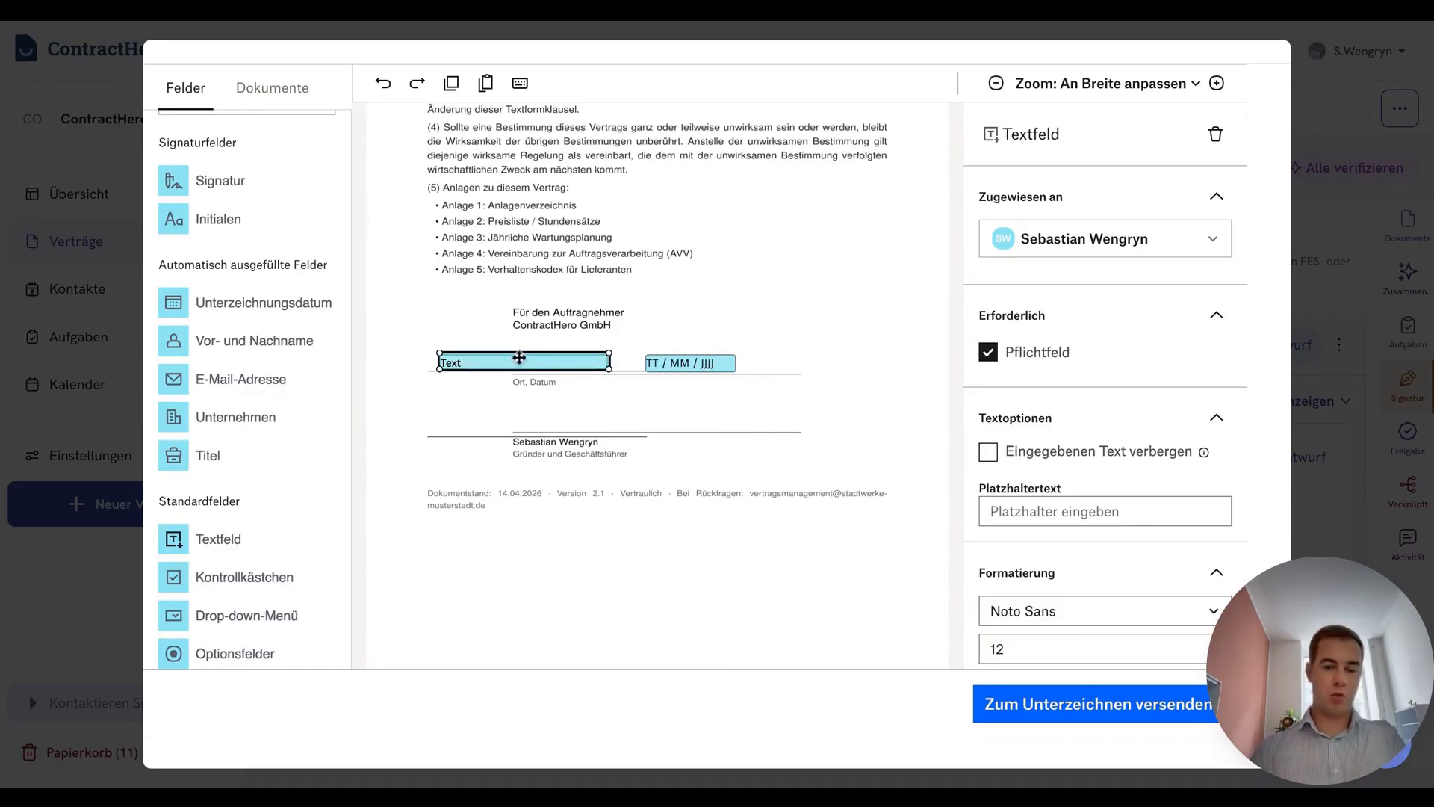
Set the text field's placeholder to "Ort" and deselect the field
left_click(1050, 508)
type("Ort")
left_click(1079, 475)
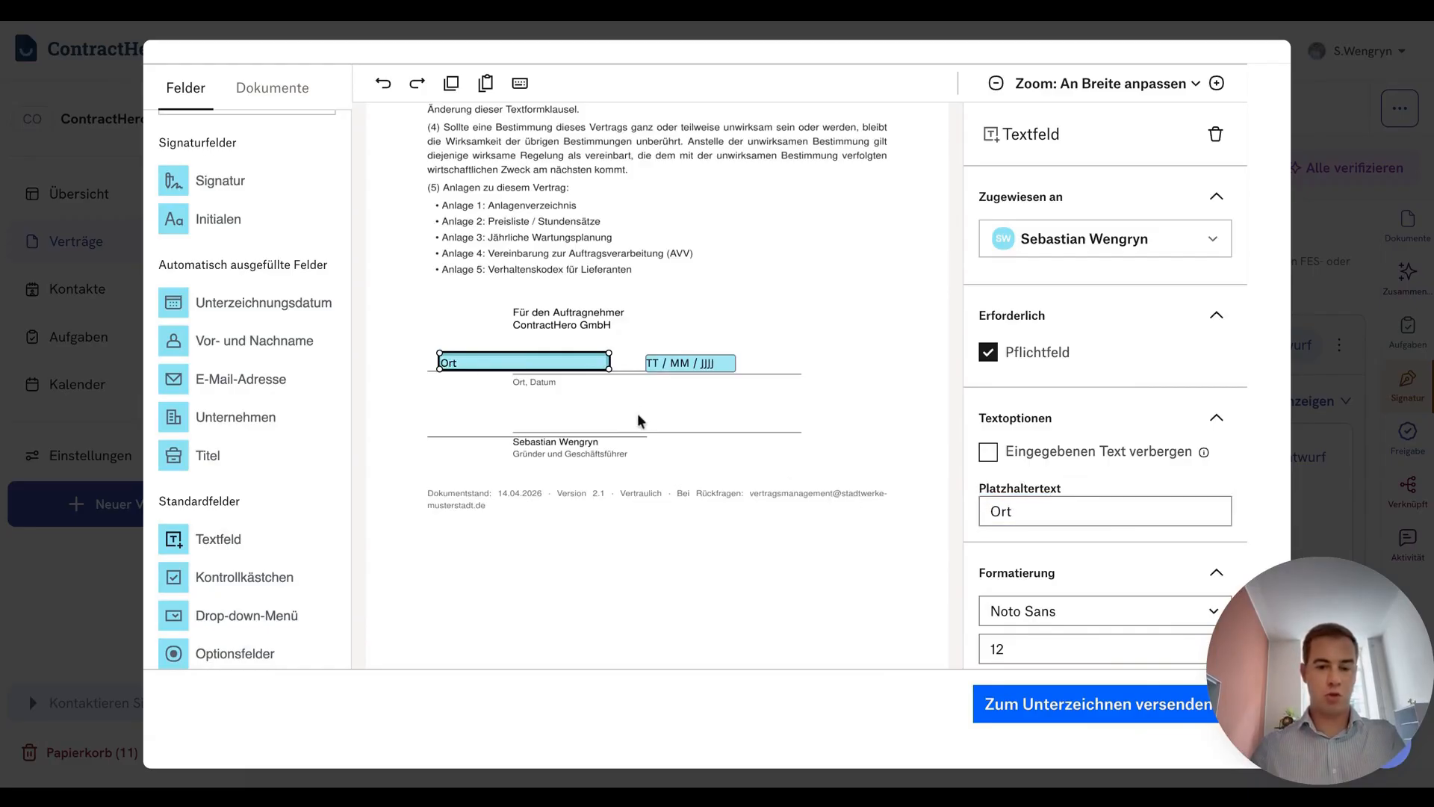
left_click(561, 422)
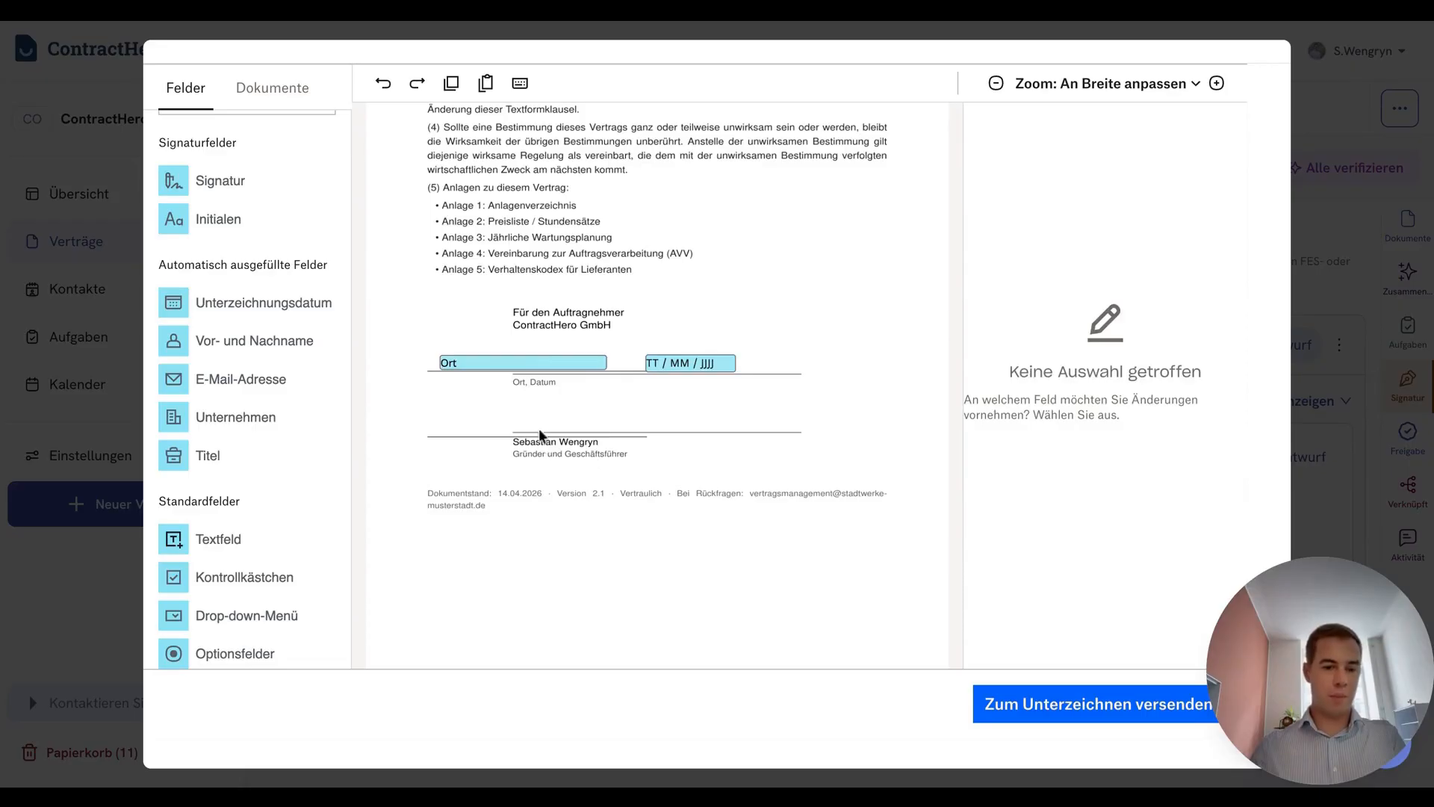
Place a signature field on the line above the managing director's name and an initials field at the page's lower right
mouse_move(220, 180)
left_mouse_down()
mouse_move(316, 220)
mouse_move(528, 407)
mouse_move(652, 431)
left_mouse_up()
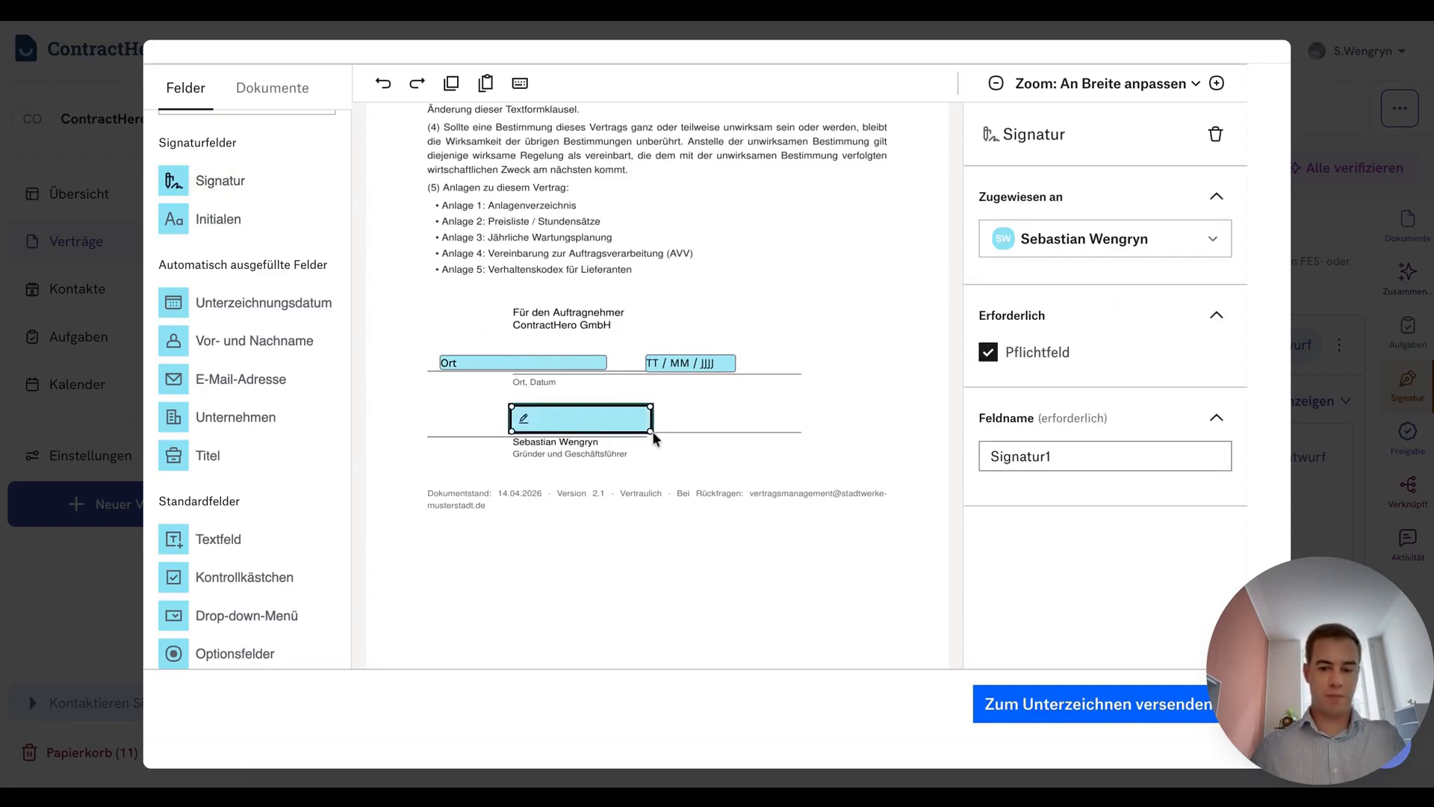
left_click(729, 459)
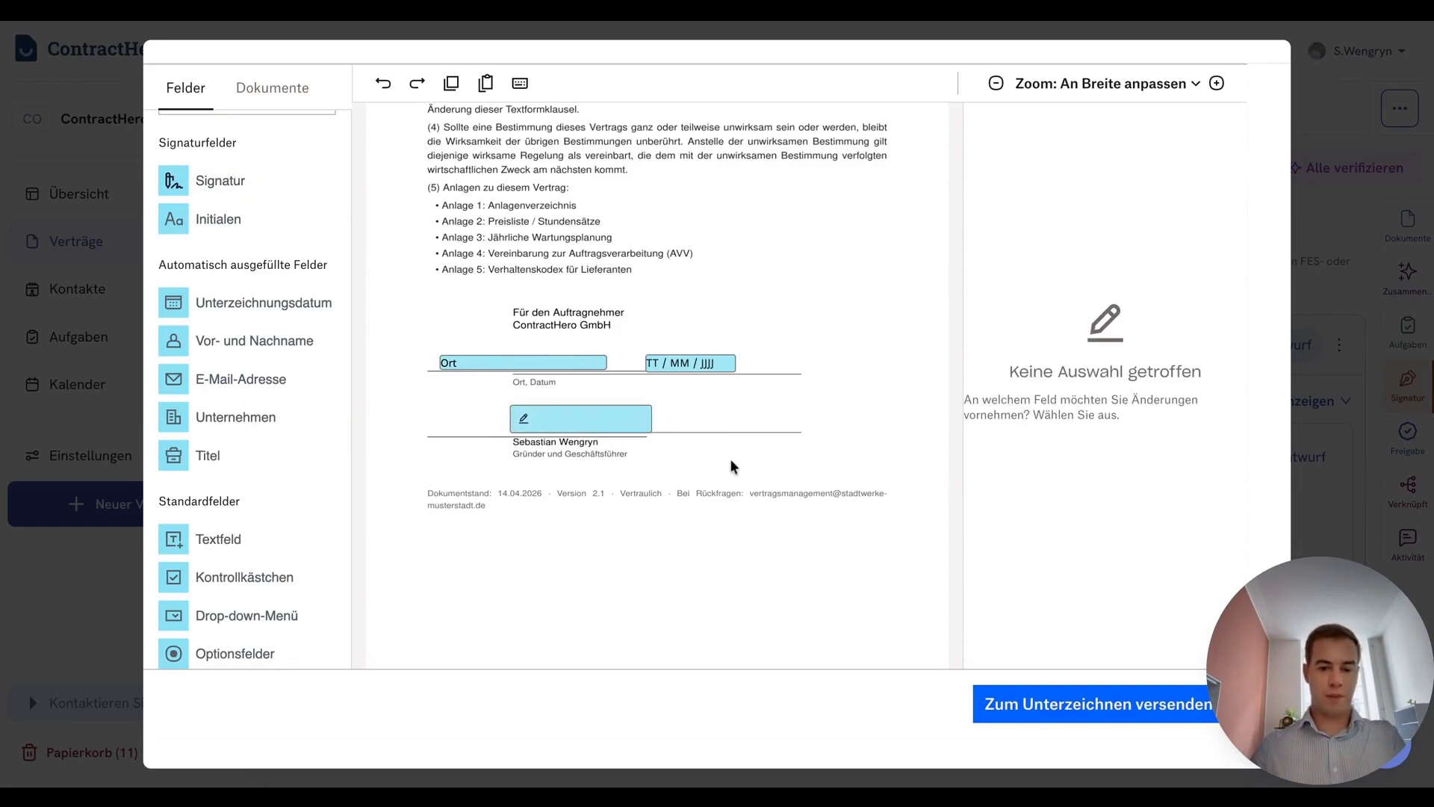
left_click(251, 229)
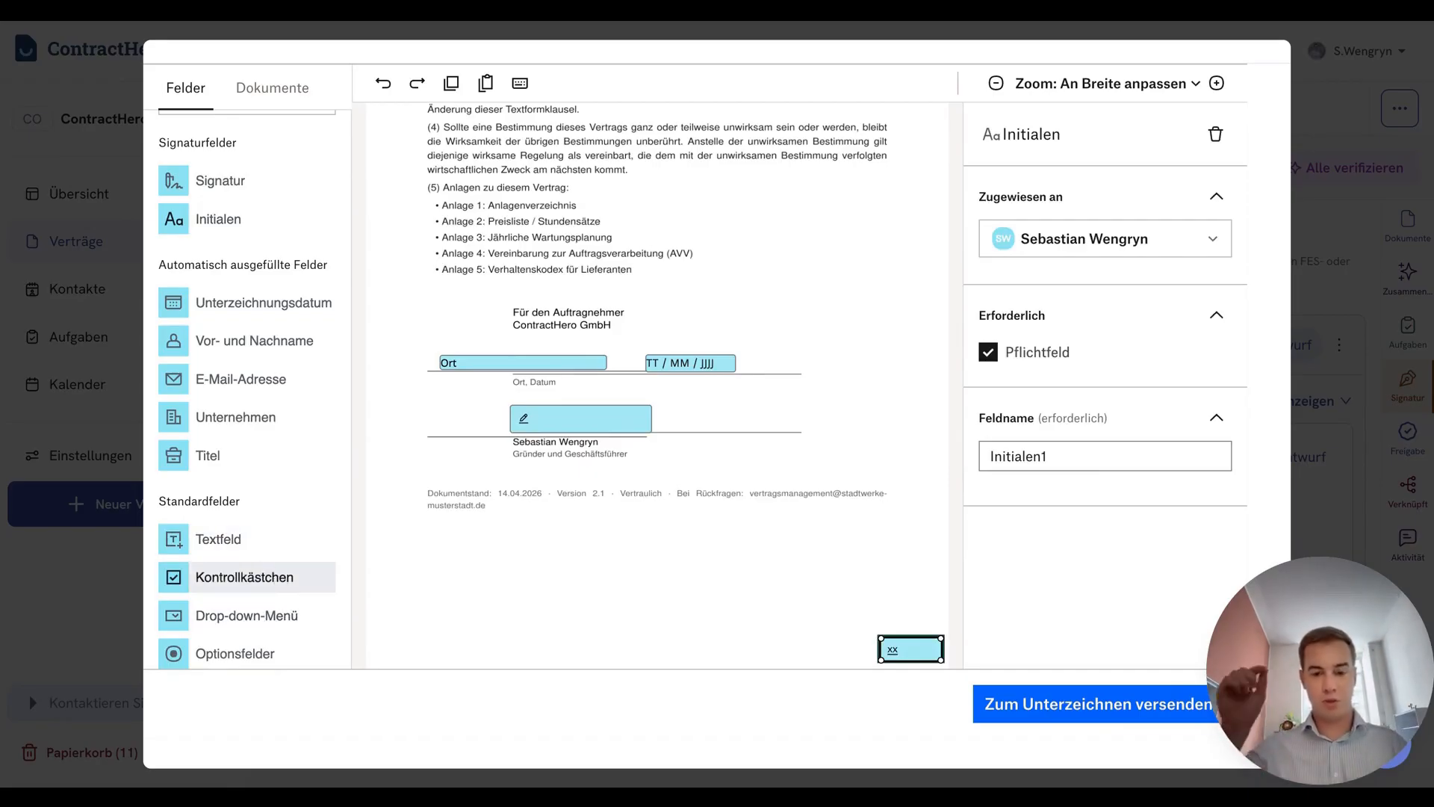
scroll(272, 550, "down", 1)
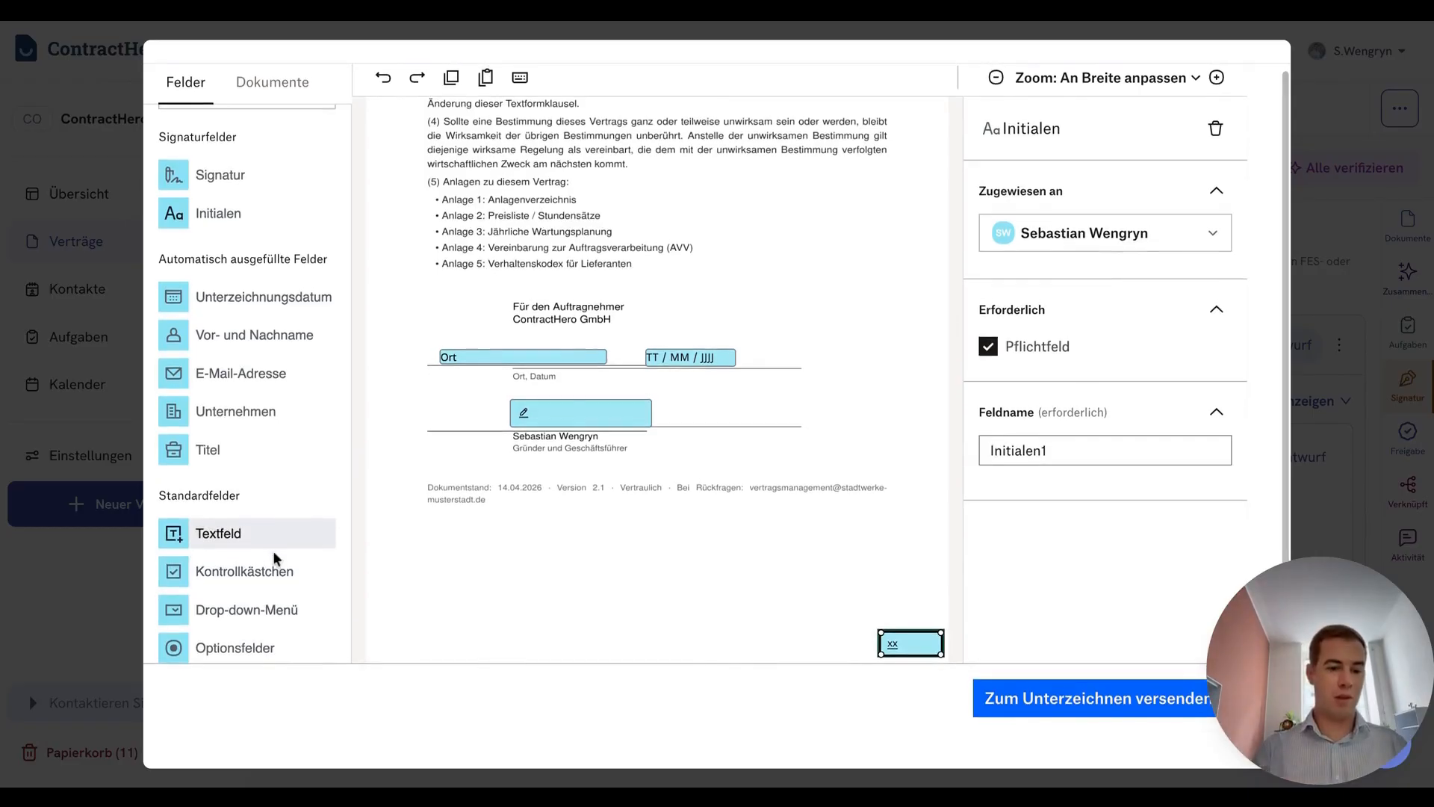
Send the prepared contract for signing, expand the signature request's additional details to review them and collapse them again
scroll(273, 557, "up", 1)
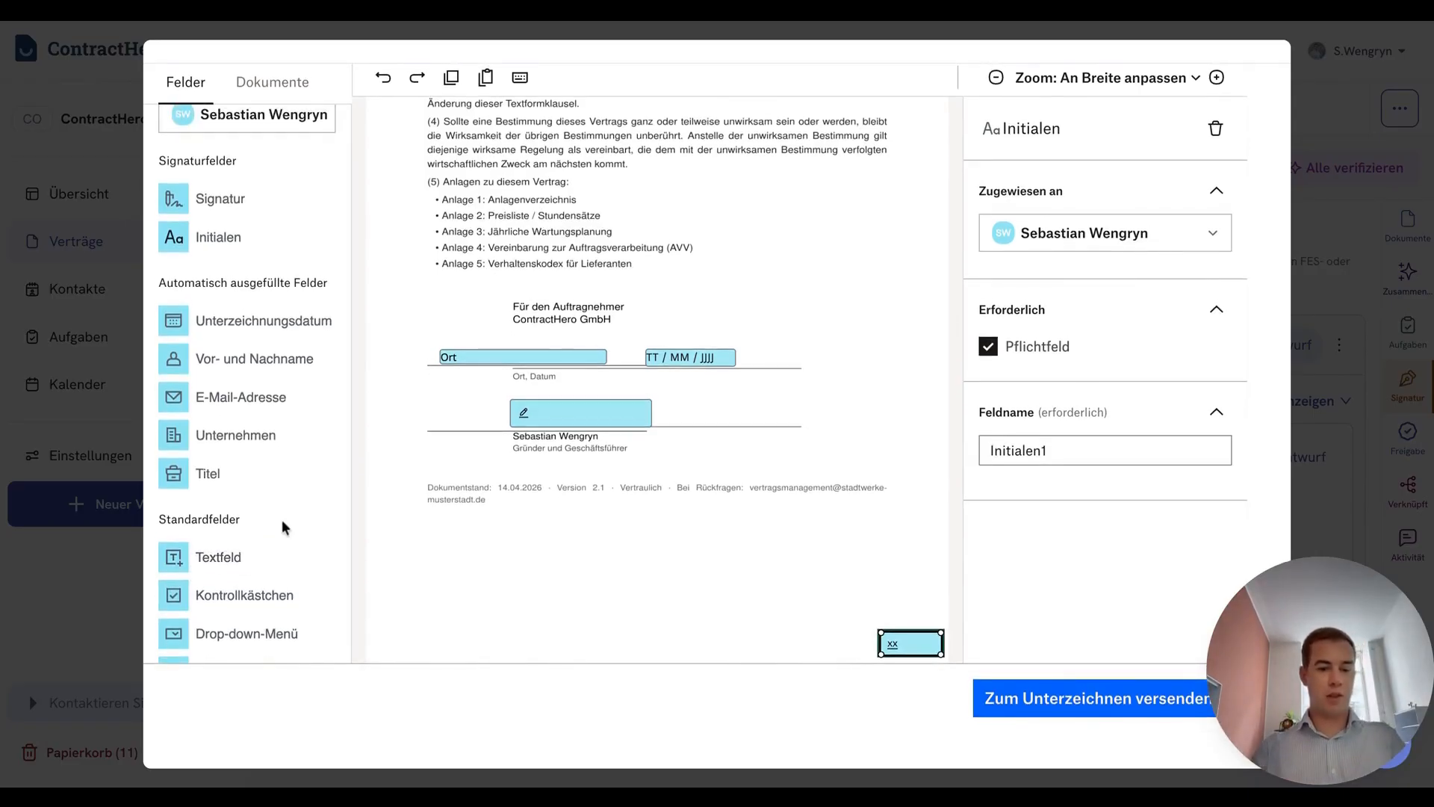
left_click(1068, 710)
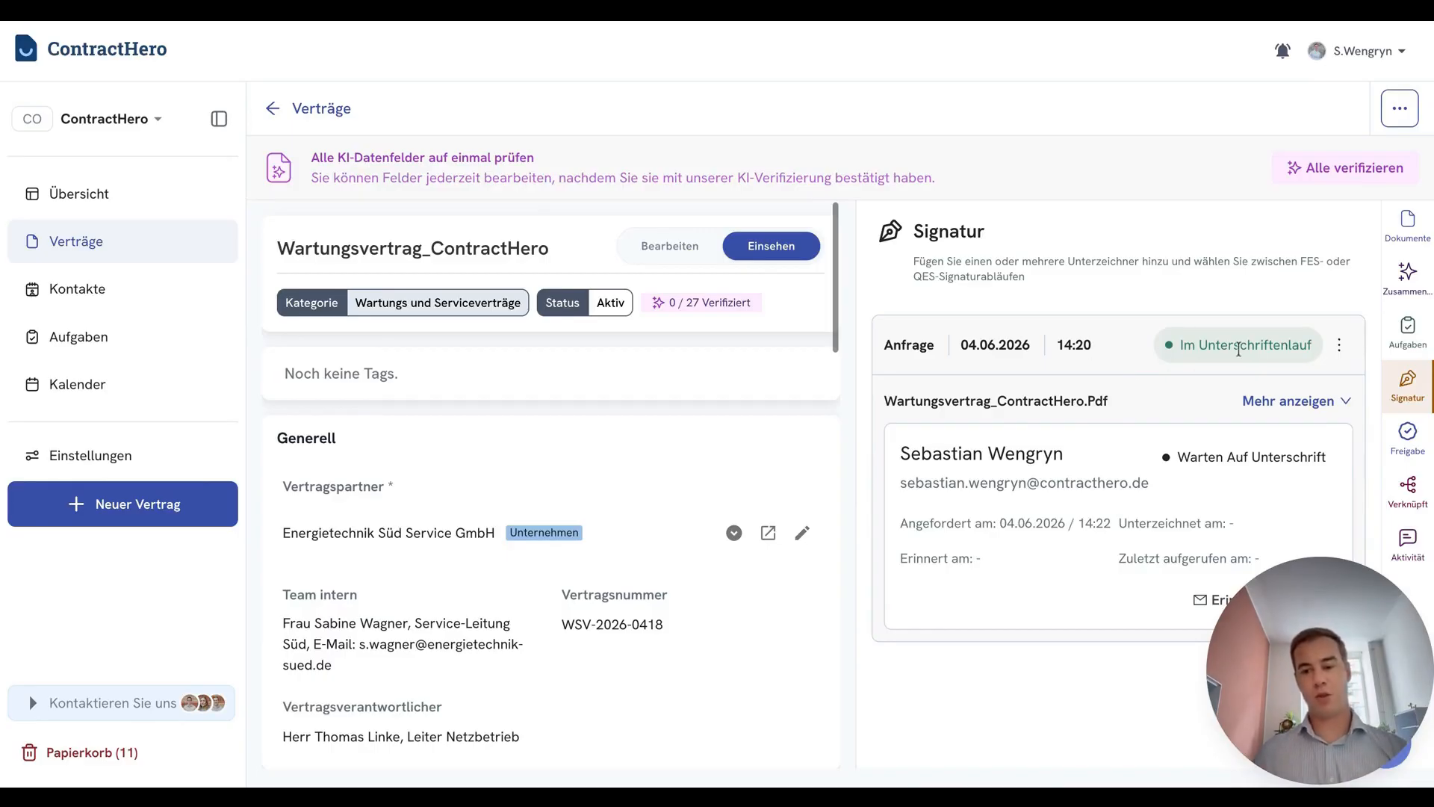
left_click(1282, 396)
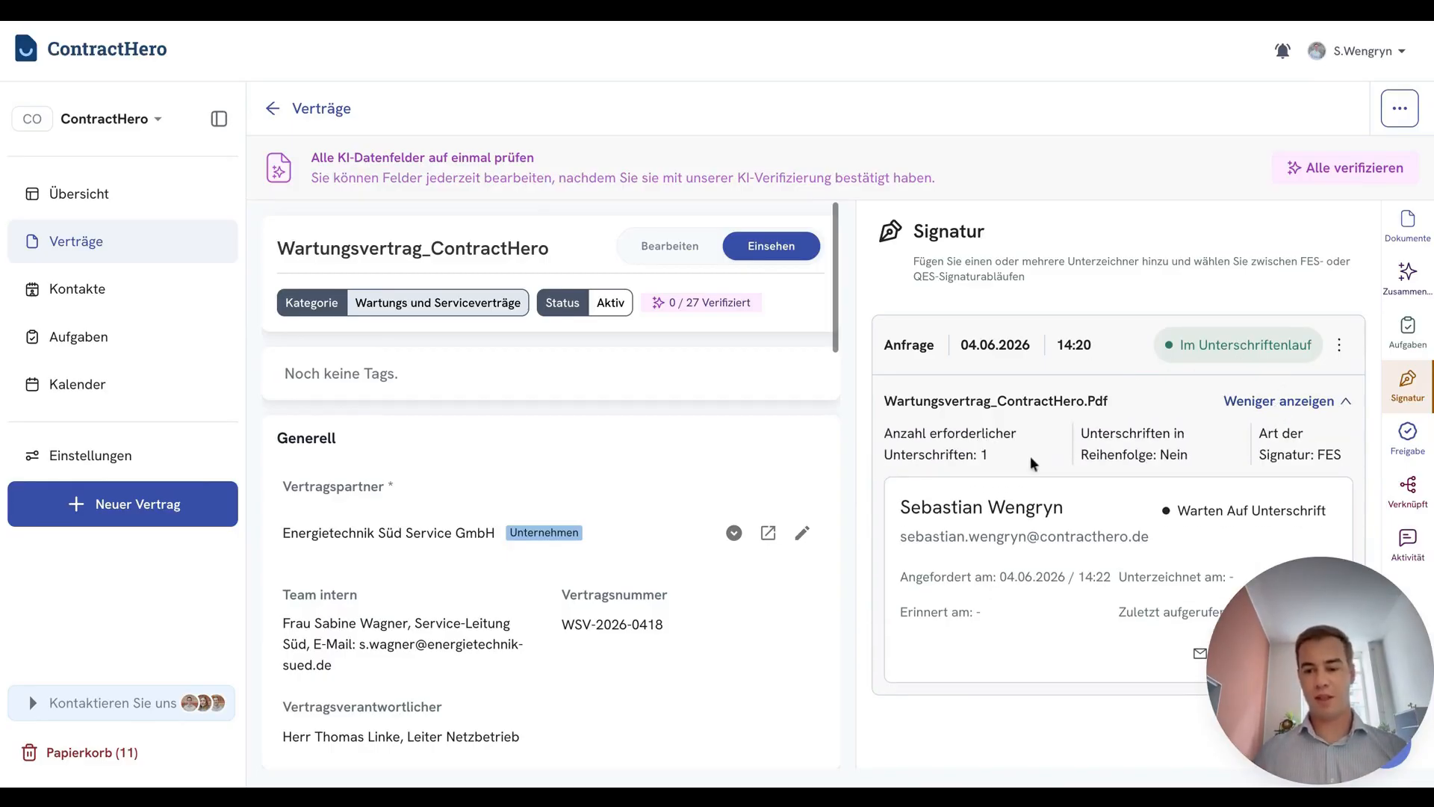
left_click(1293, 400)
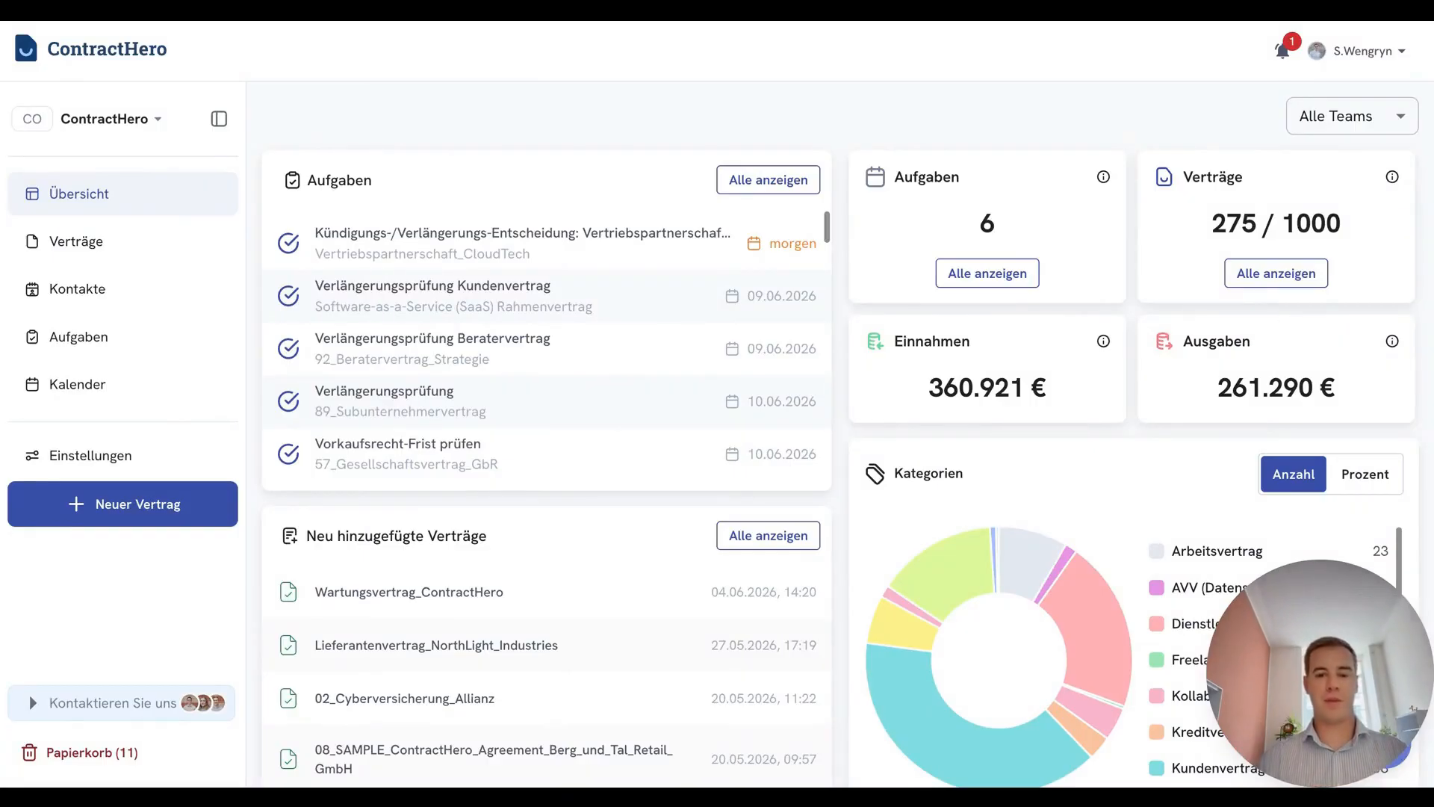
Open the contract Wartungsvertrag_ContractHero from its latest signing entry in the overview's activity feed
scroll(767, 123, "down", 6)
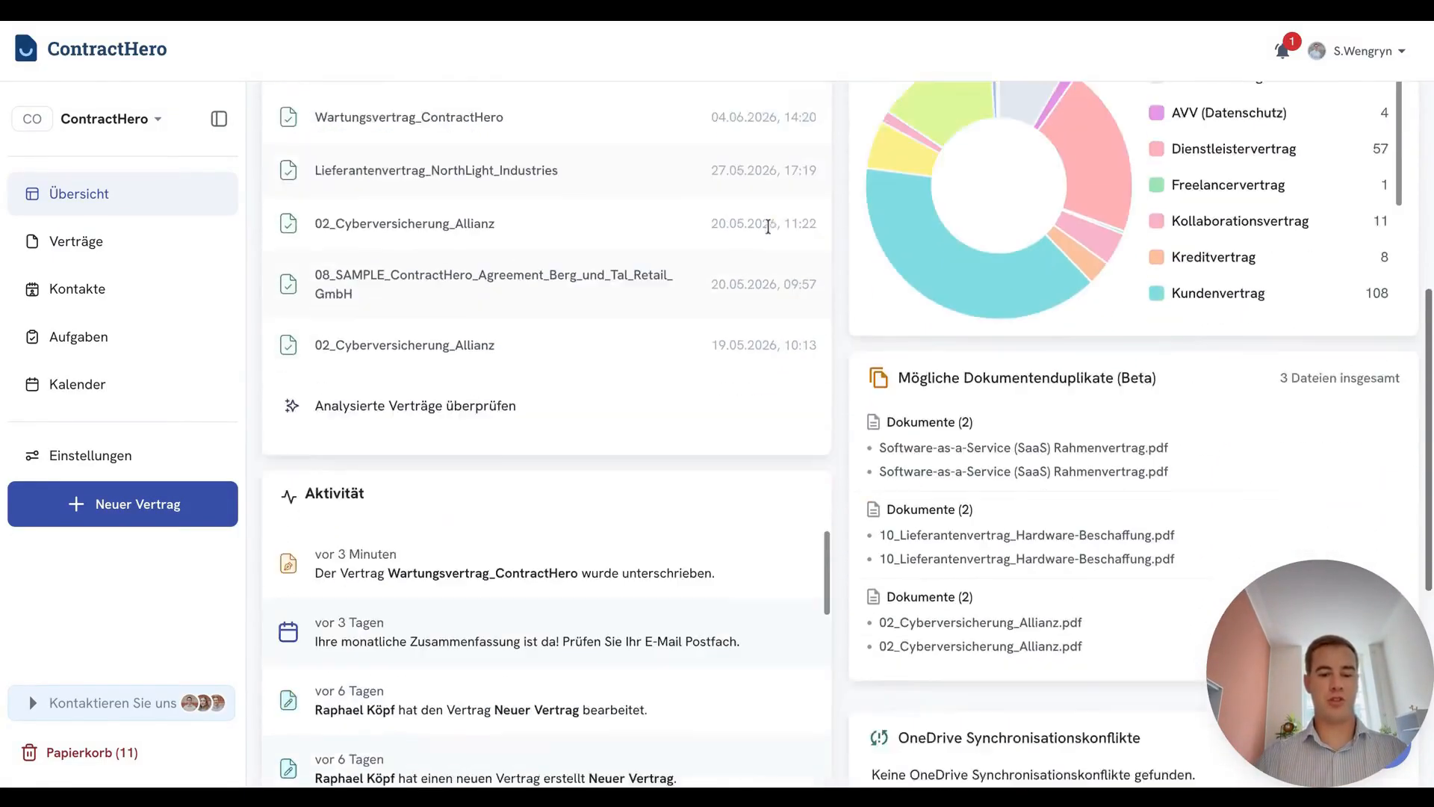
scroll(768, 225, "down", 1)
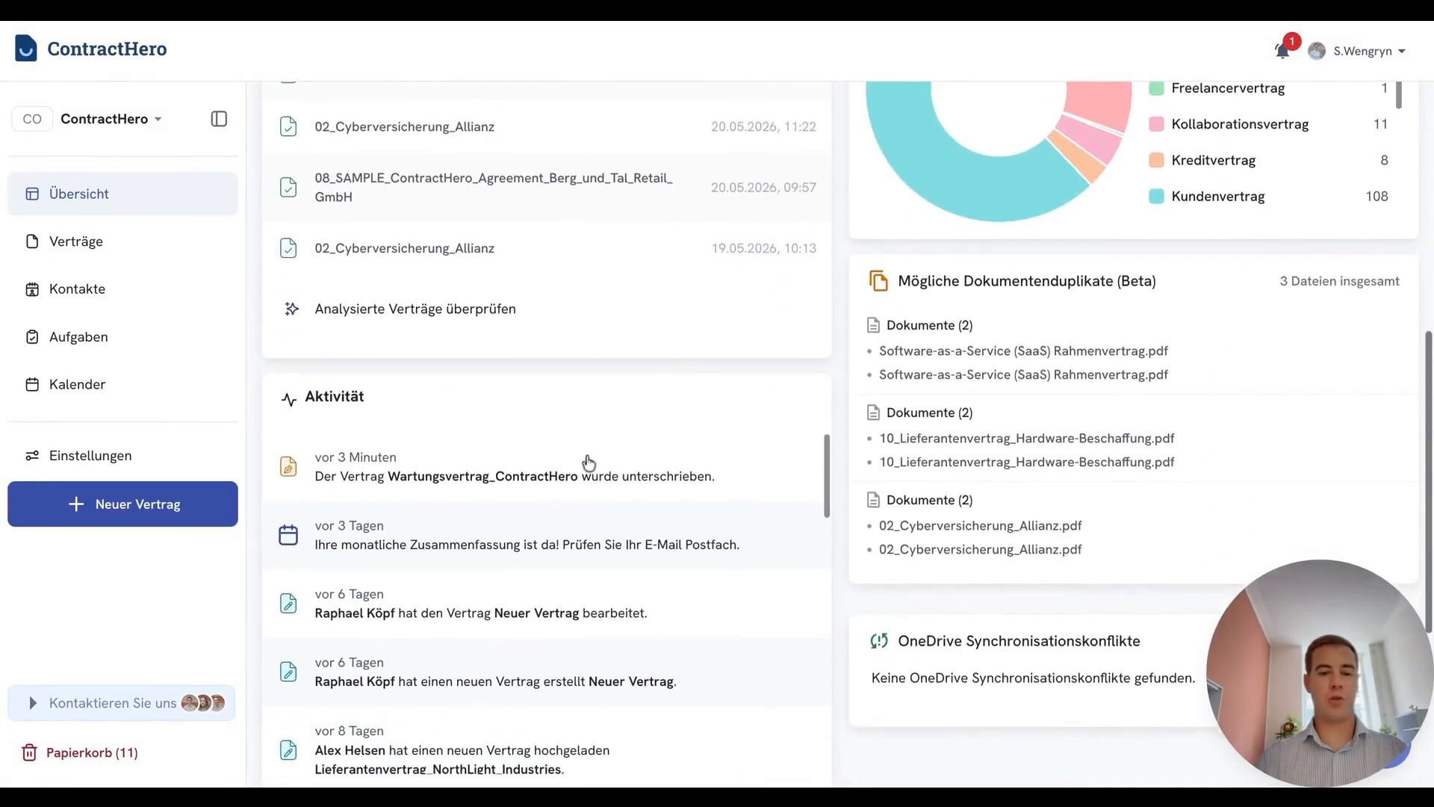
left_click(464, 479)
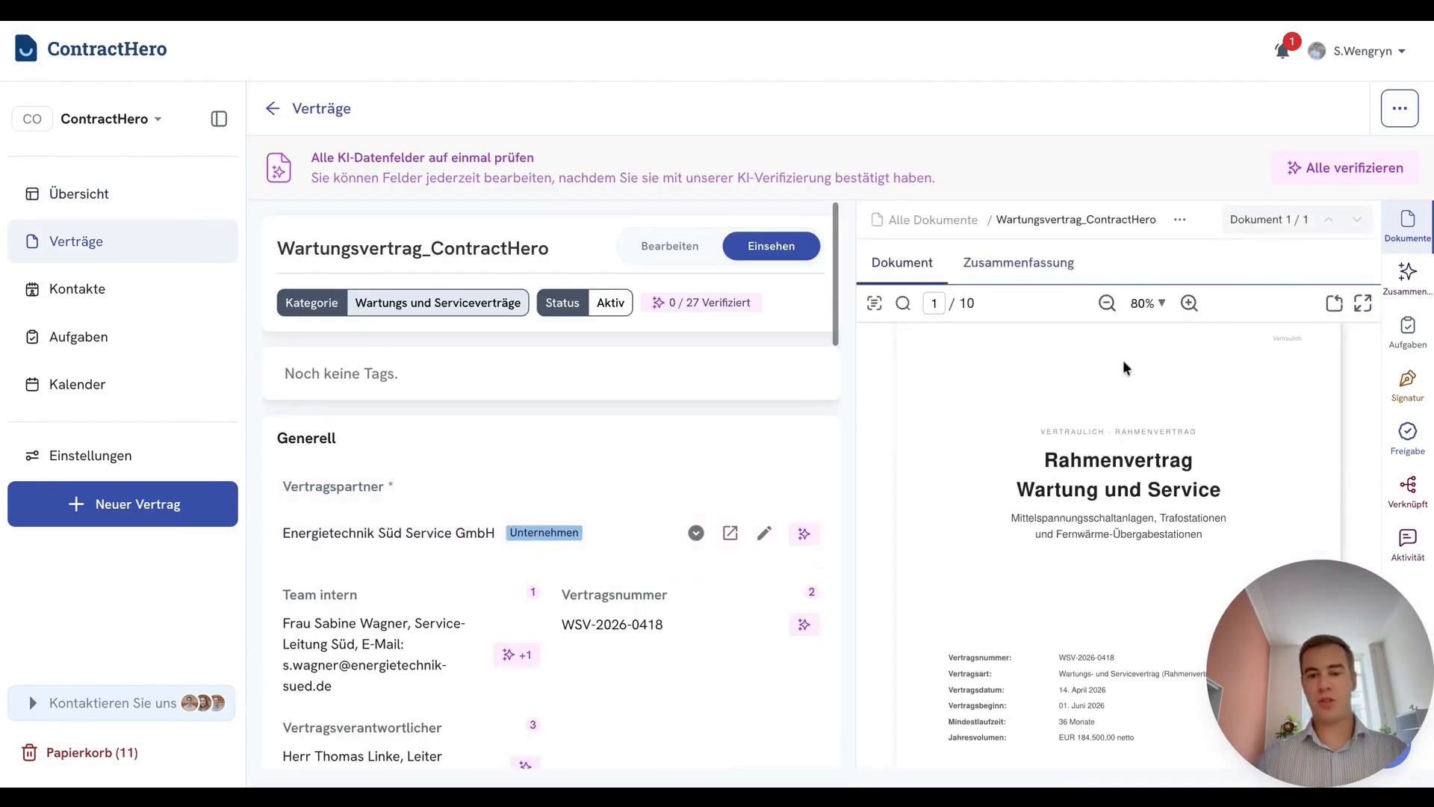
Examine the signature page on page 9 of the contract document and check the status of its signature request
left_click_drag(1374, 338, 1375, 702)
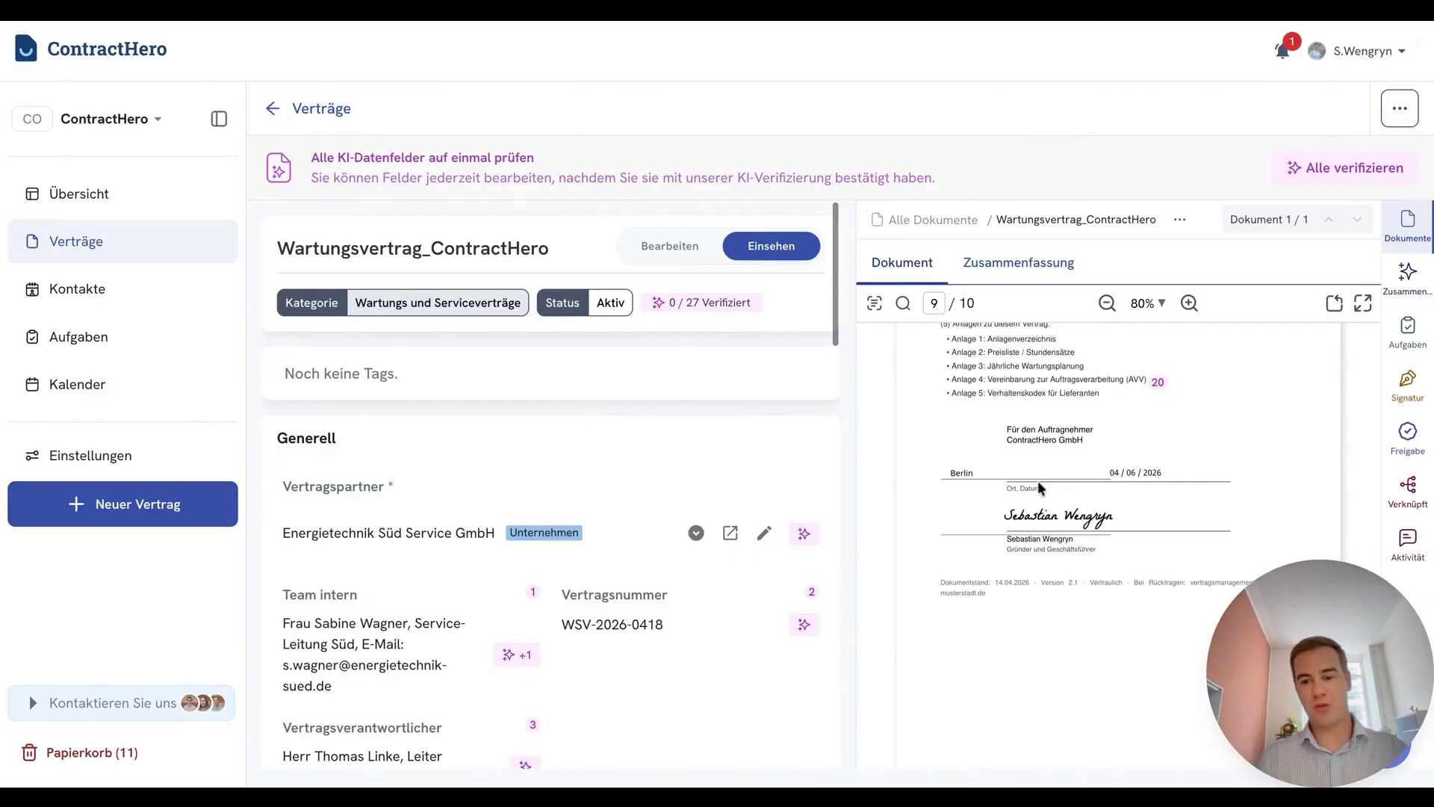
left_click(1408, 385)
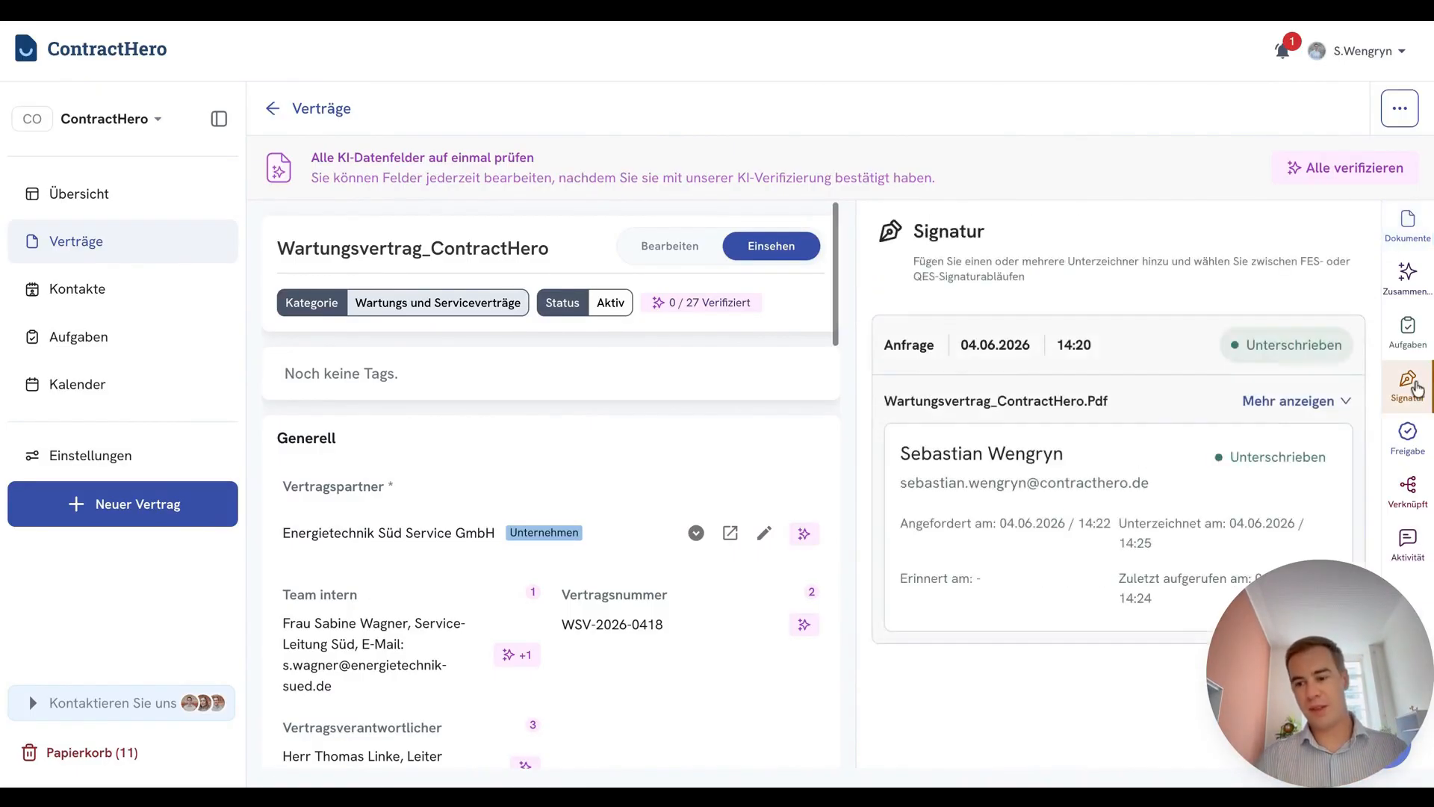